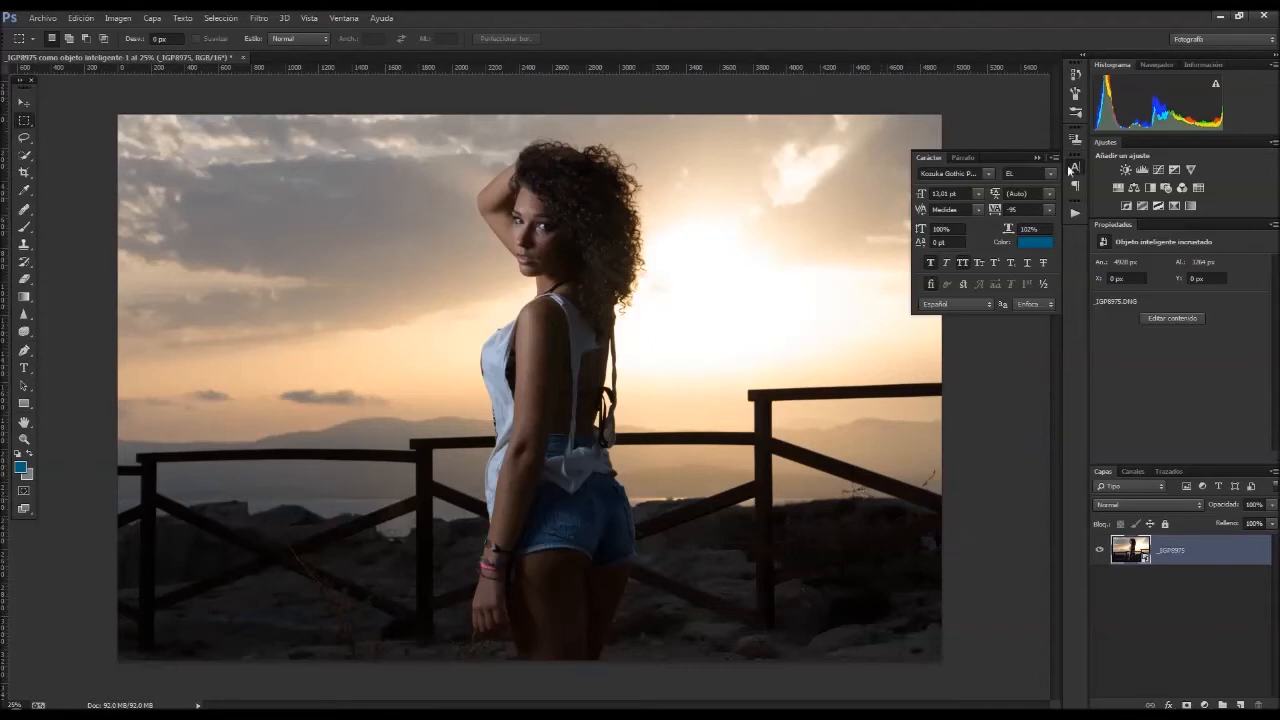
Step: Review the list of saved actions
{"action": "left_click", "coordinate": [1074, 169]}
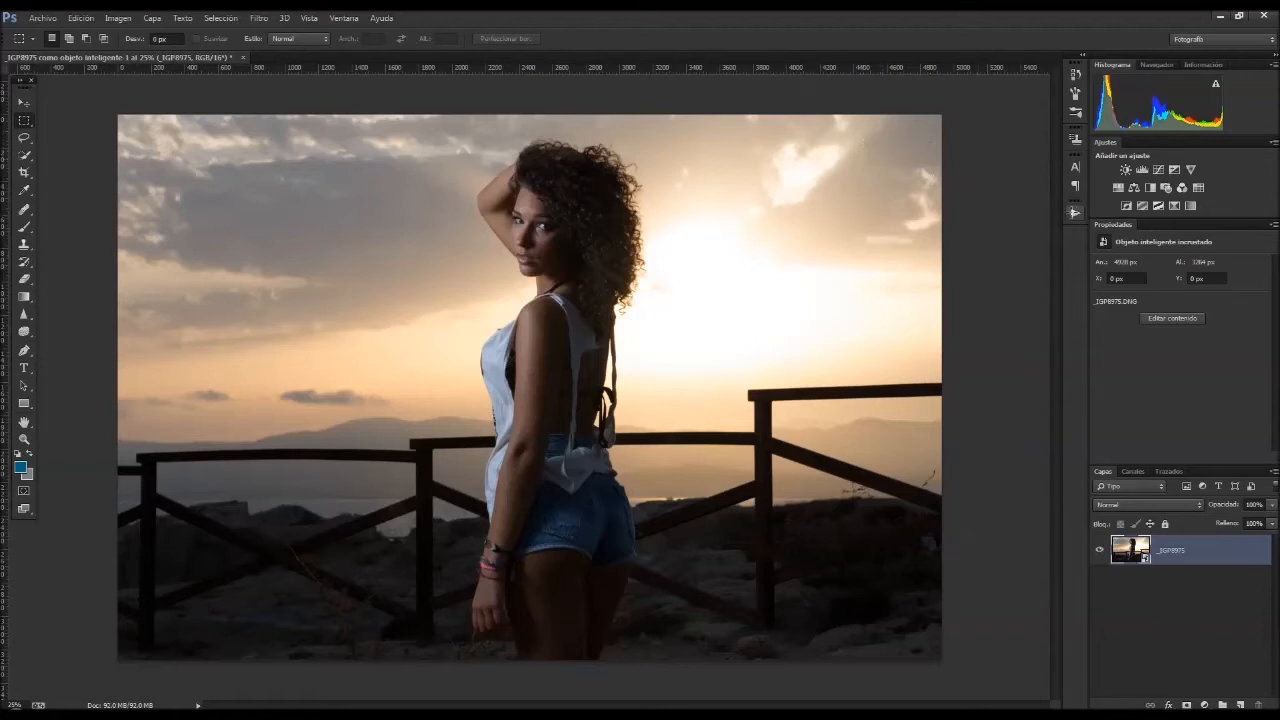
{"action": "left_click", "coordinate": [1074, 213]}
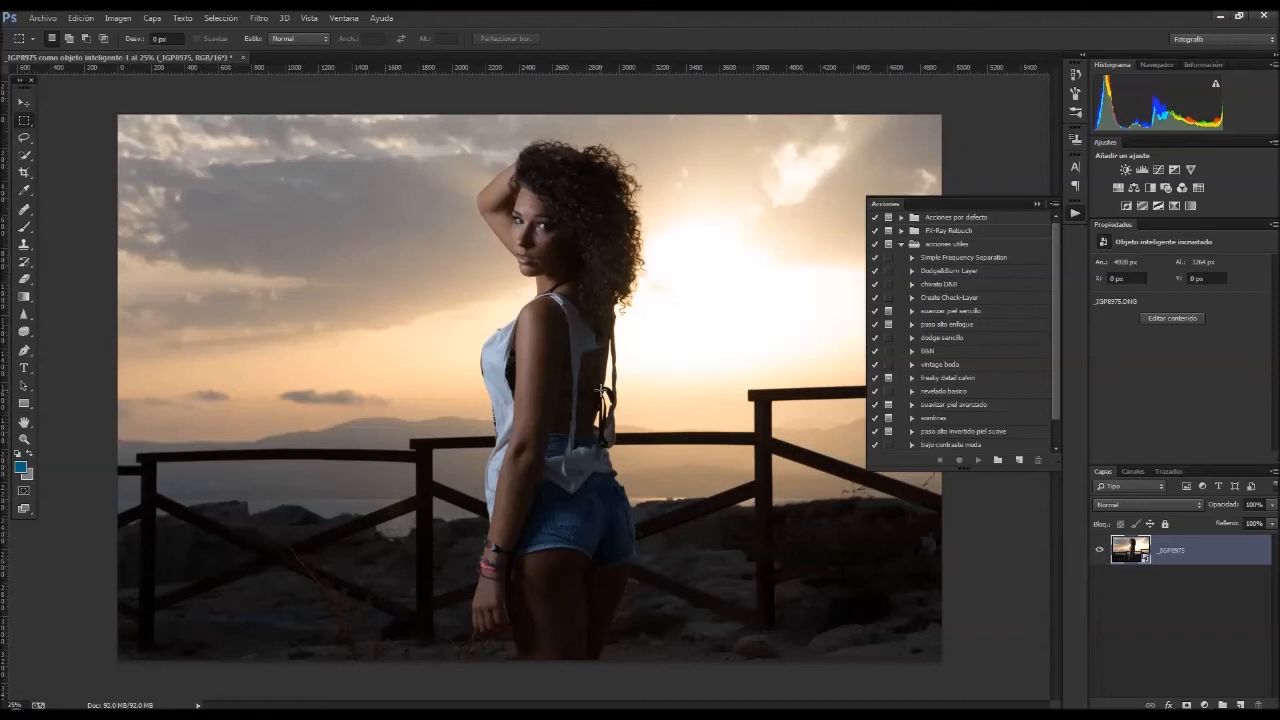
{"action": "left_click", "coordinate": [1074, 214]}
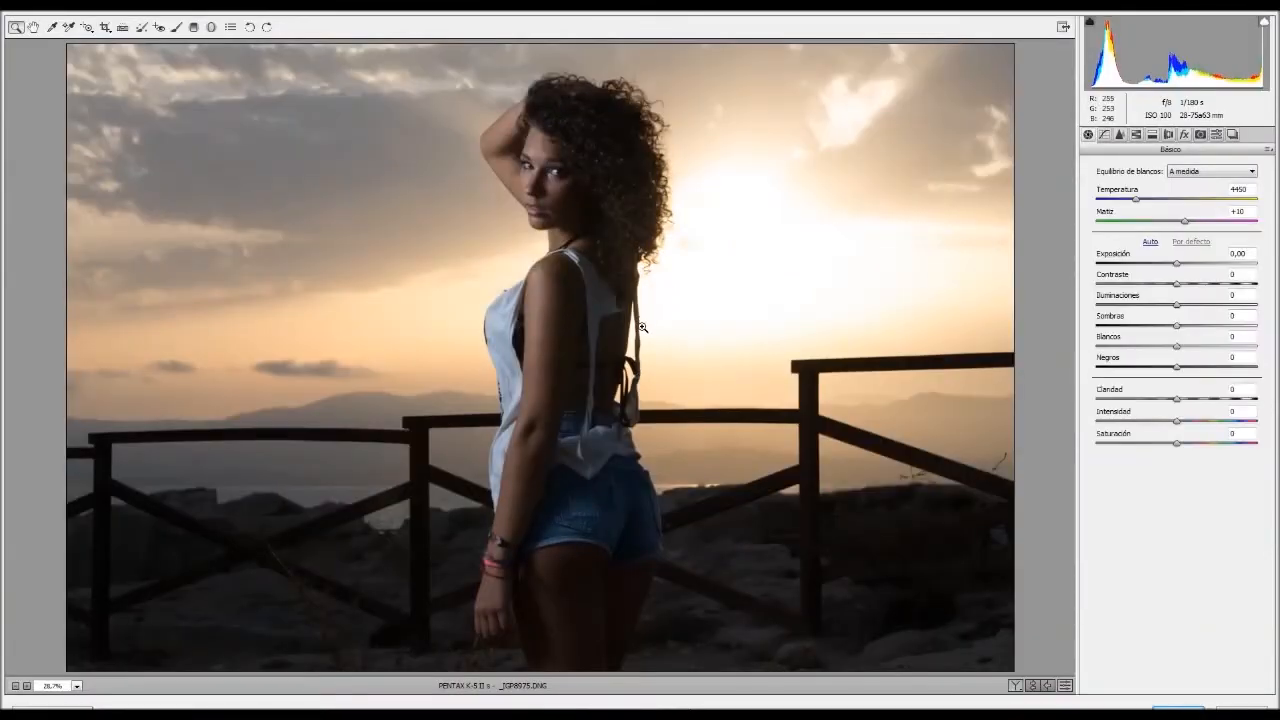
Step: Enable lens profile corrections in Camera Raw and set the lens make to Tamron
{"action": "left_click", "coordinate": [1168, 135]}
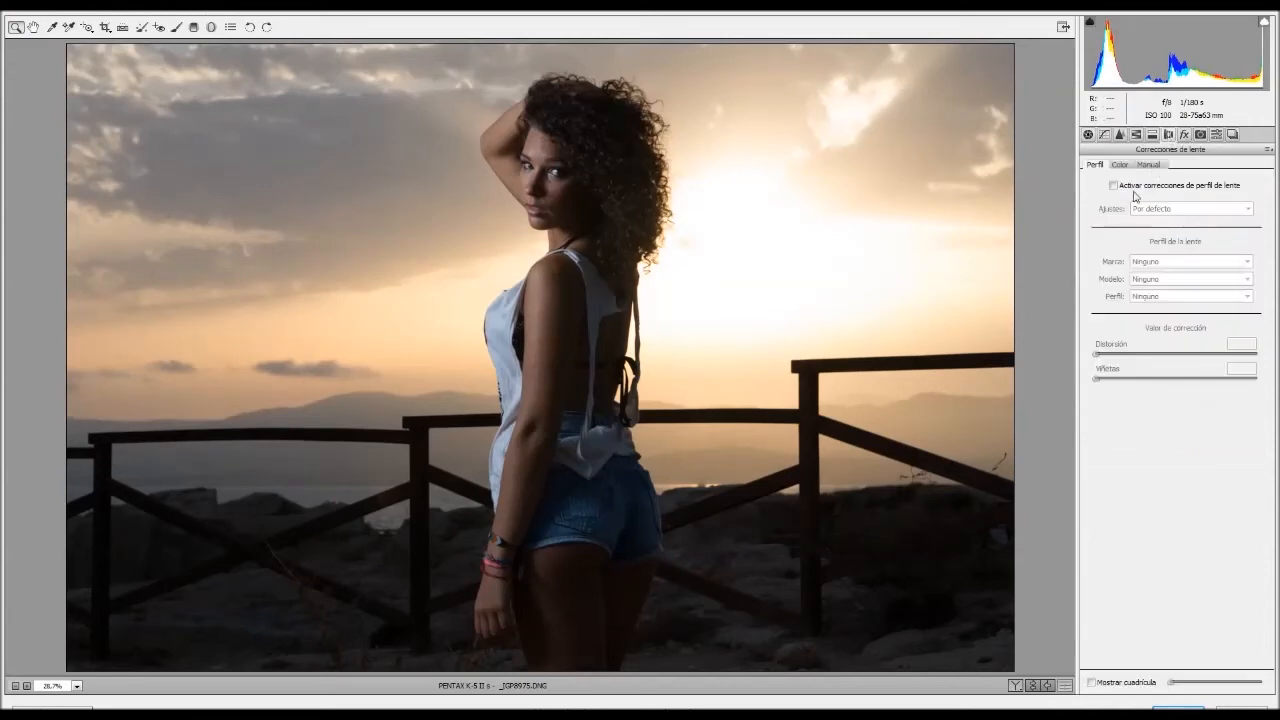
{"action": "left_click", "coordinate": [1135, 187]}
{"action": "left_click", "coordinate": [1160, 261]}
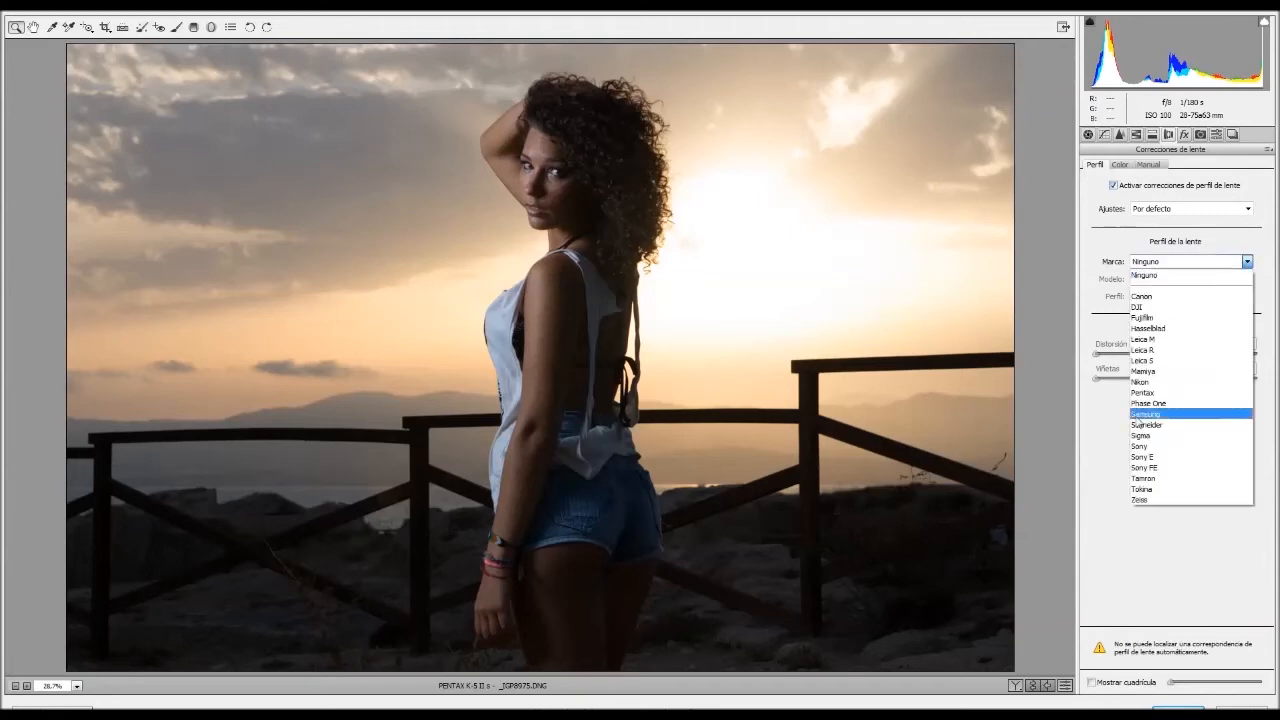
{"action": "left_click", "coordinate": [1163, 478]}
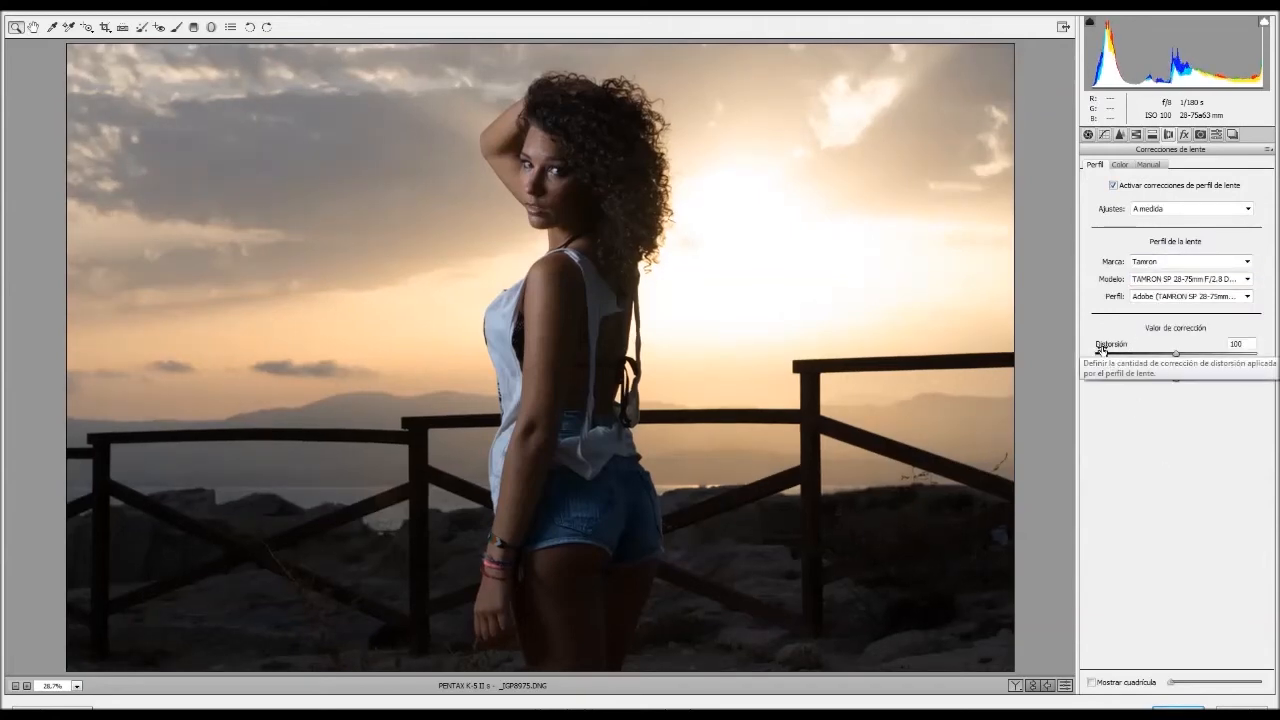
{"action": "left_click", "coordinate": [1121, 167]}
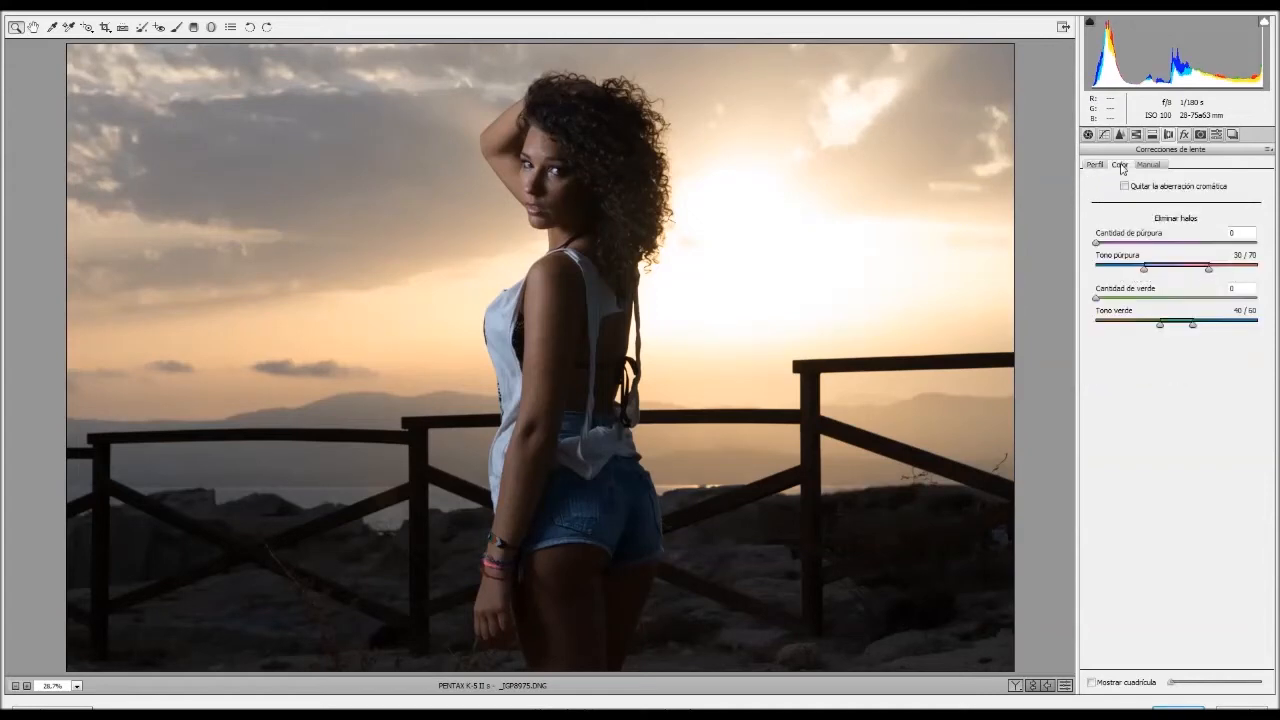
{"action": "left_click", "coordinate": [1094, 165]}
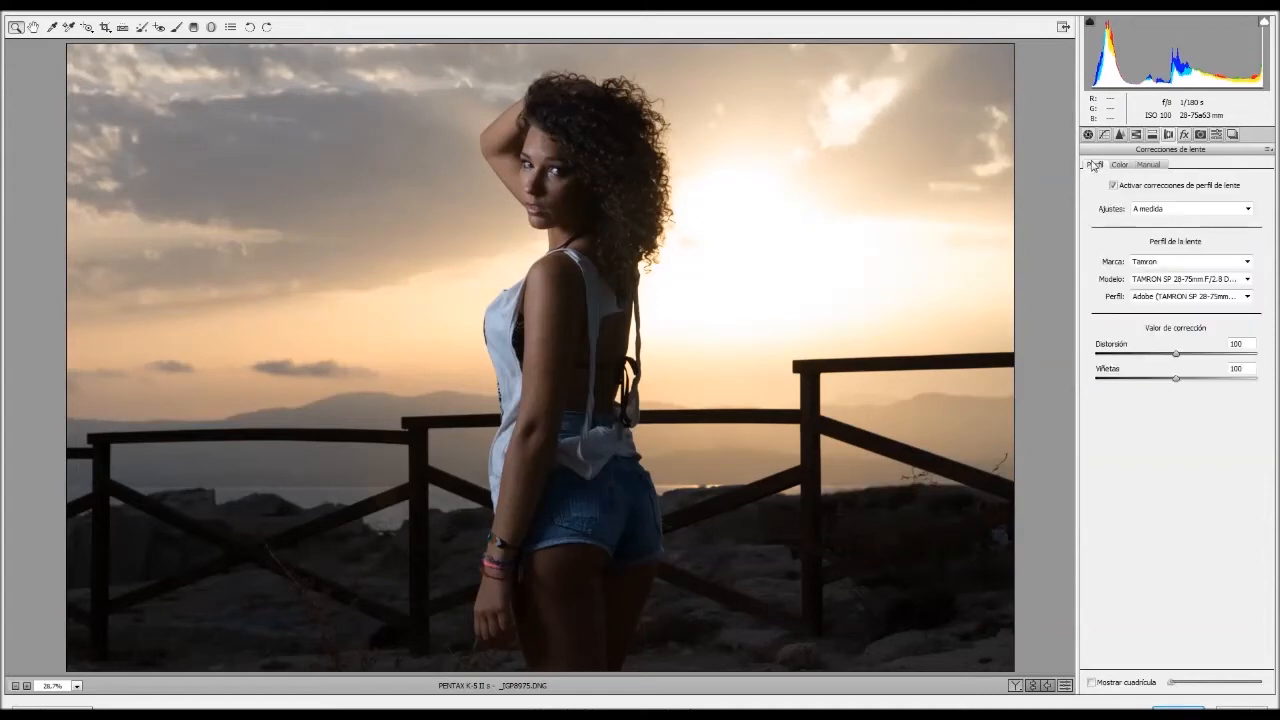
Step: Sharpen the photo with amount 80, radius 0.9 and masking 34, judging the woman's face at 100%
{"action": "left_click", "coordinate": [1121, 135]}
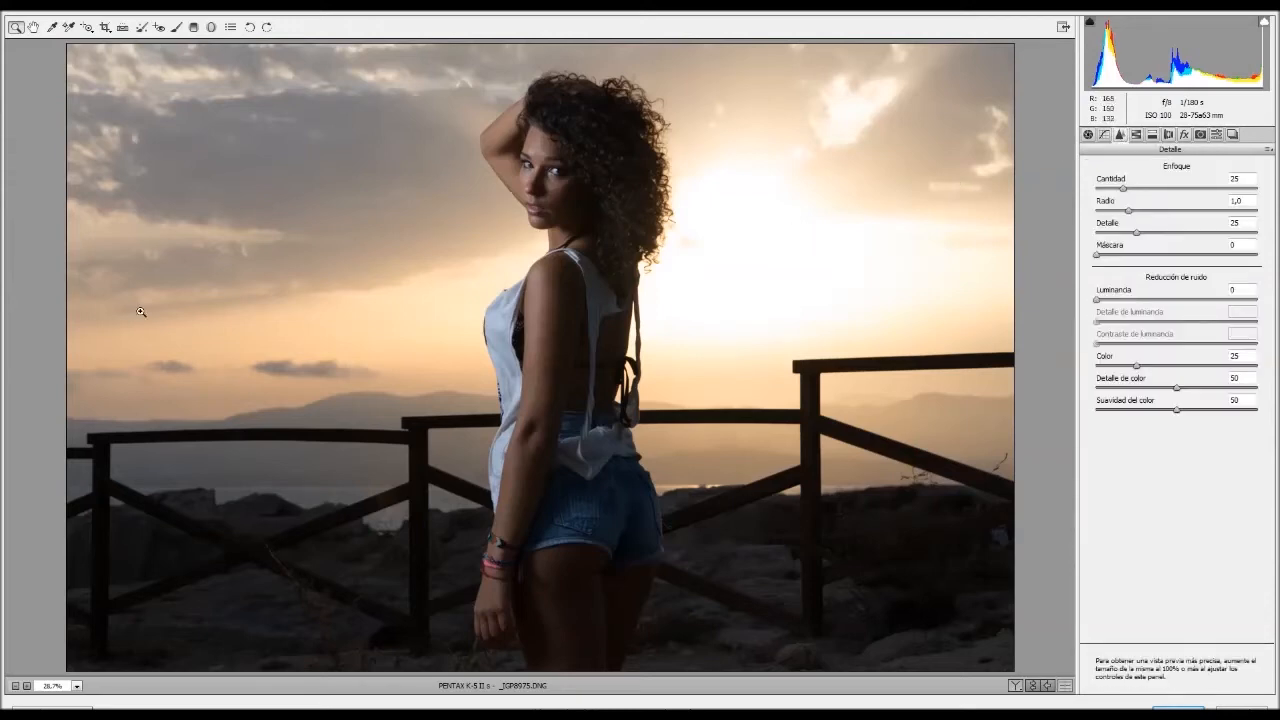
{"action": "left_click", "coordinate": [77, 686]}
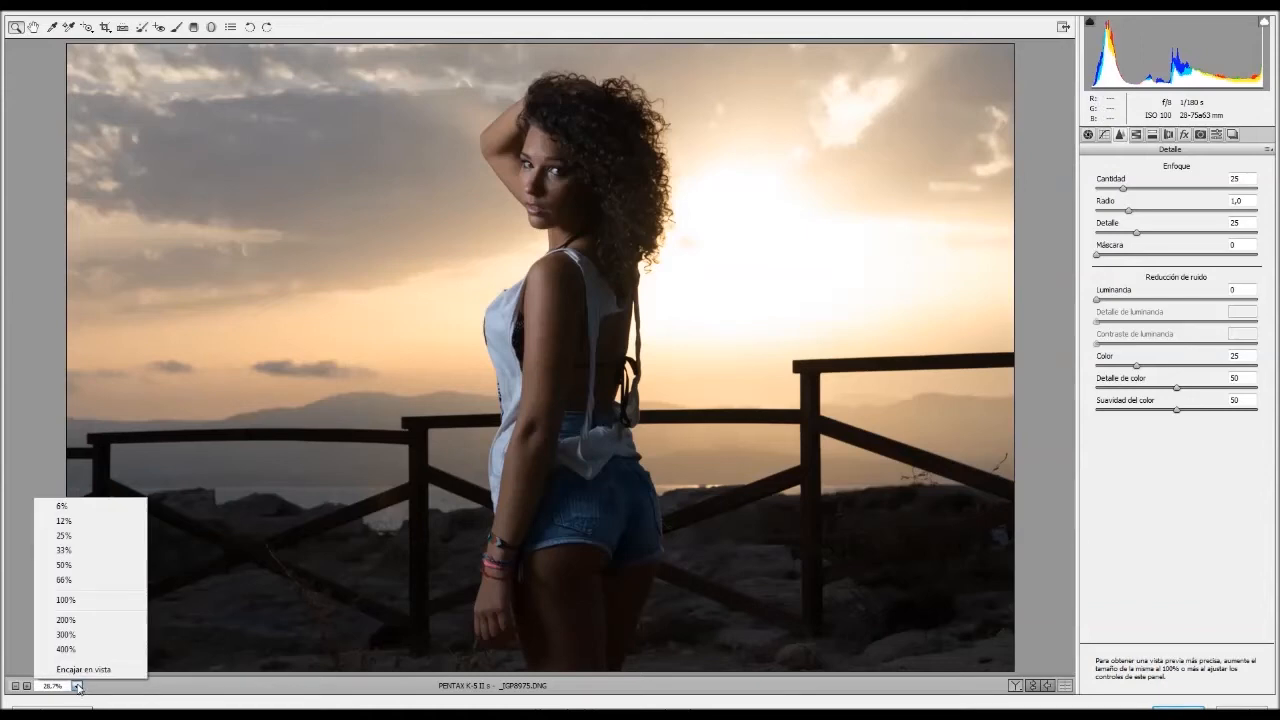
{"action": "left_click", "coordinate": [76, 602]}
{"action": "left_click_drag", "start_coordinate": [543, 390], "coordinate": [505, 620]}
{"action": "left_click_drag", "start_coordinate": [578, 221], "coordinate": [492, 550]}
{"action": "left_click_drag", "start_coordinate": [477, 369], "coordinate": [571, 473]}
{"action": "mouse_move", "coordinate": [535, 405]}
{"action": "left_mouse_down"}
{"action": "mouse_move", "coordinate": [537, 366]}
{"action": "mouse_move", "coordinate": [514, 340]}
{"action": "mouse_move", "coordinate": [531, 403]}
{"action": "left_mouse_up"}
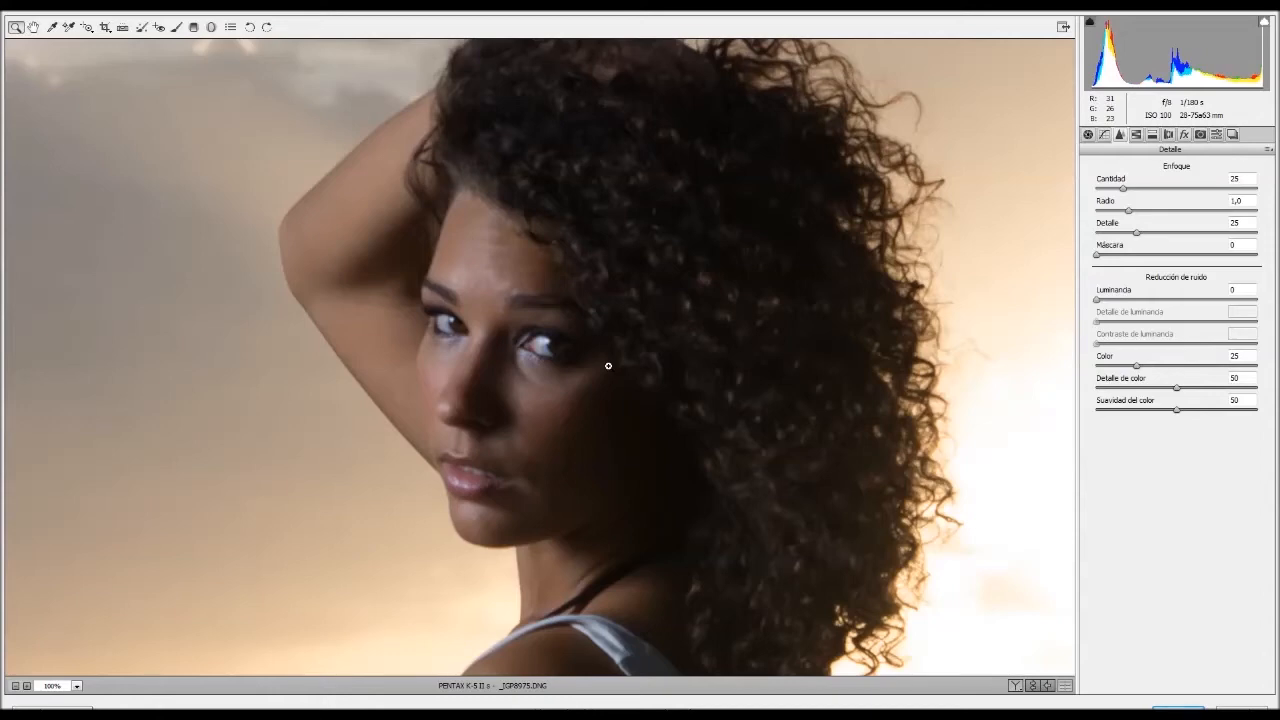
{"action": "left_click_drag", "start_coordinate": [1108, 179], "coordinate": [1144, 178]}
{"action": "left_click_drag", "start_coordinate": [1103, 249], "coordinate": [1126, 248]}
{"action": "left_click", "coordinate": [1249, 203]}
{"action": "key", "text": "Down"}
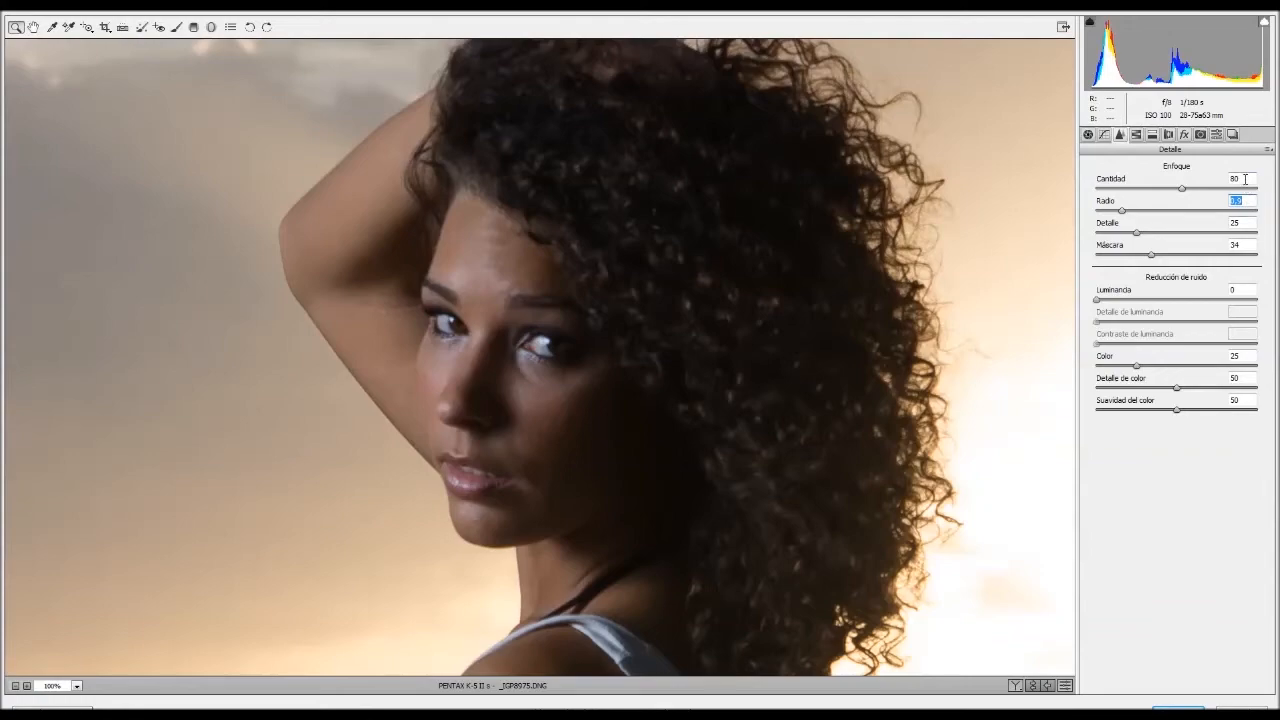
Step: Refine the sharpening to masking 39 and amount 86, and fit the whole photo in view
{"action": "left_click", "coordinate": [1110, 248], "text": "alt"}
{"action": "left_click_drag", "start_coordinate": [1110, 248], "coordinate": [1114, 249]}
{"action": "left_click_drag", "start_coordinate": [1110, 182], "coordinate": [1110, 182]}
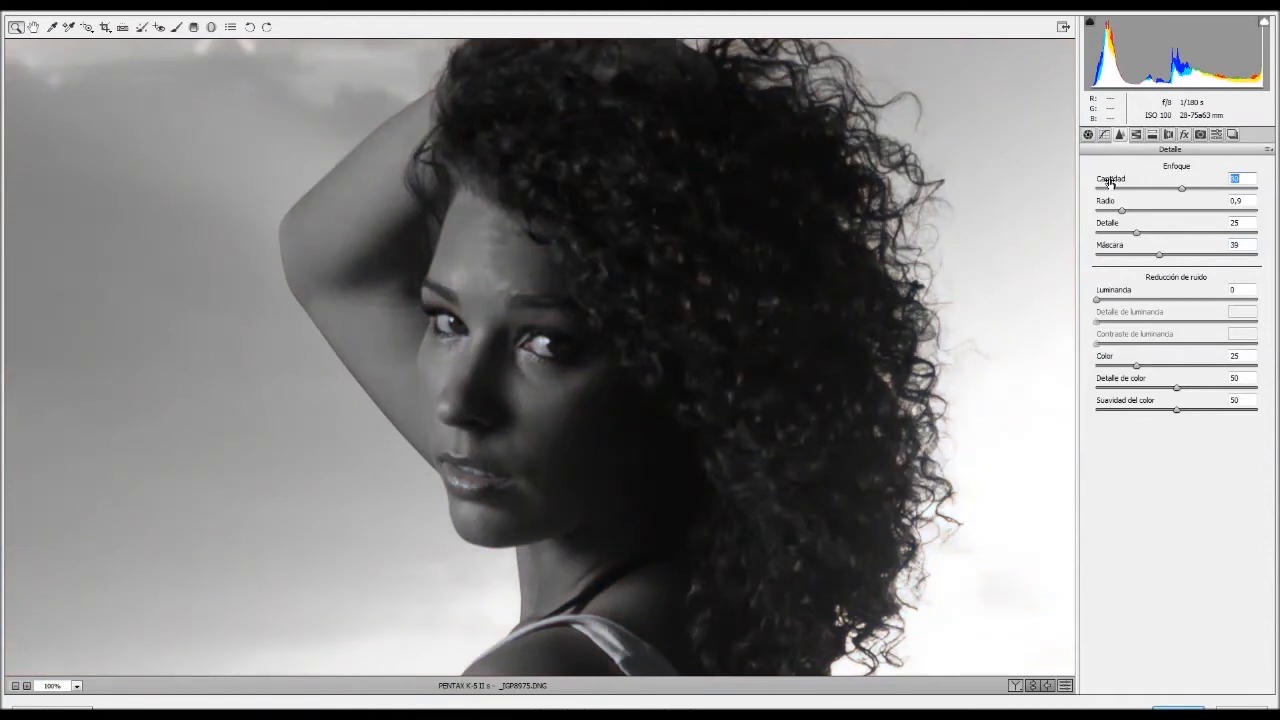
{"action": "mouse_move", "coordinate": [1110, 182]}
{"action": "left_mouse_down"}
{"action": "mouse_move", "coordinate": [1155, 182]}
{"action": "mouse_move", "coordinate": [1113, 188]}
{"action": "left_mouse_up"}
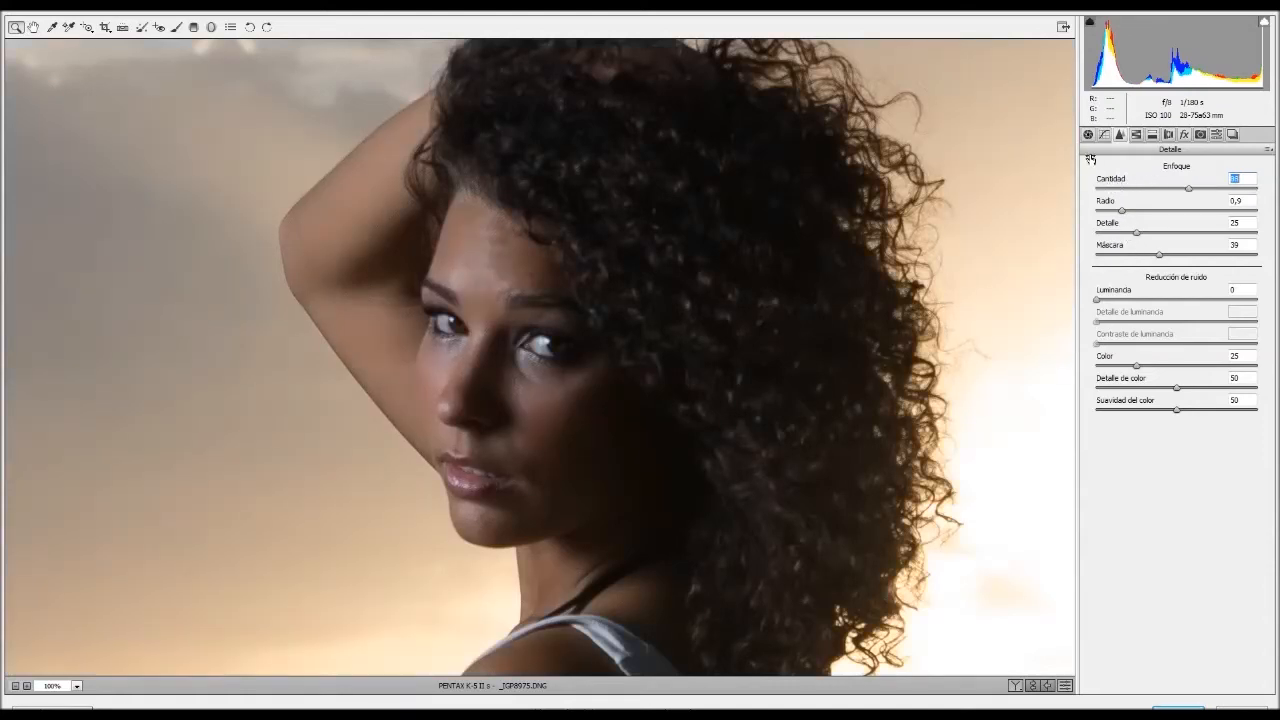
{"action": "left_click", "coordinate": [76, 686]}
{"action": "left_click", "coordinate": [89, 670]}
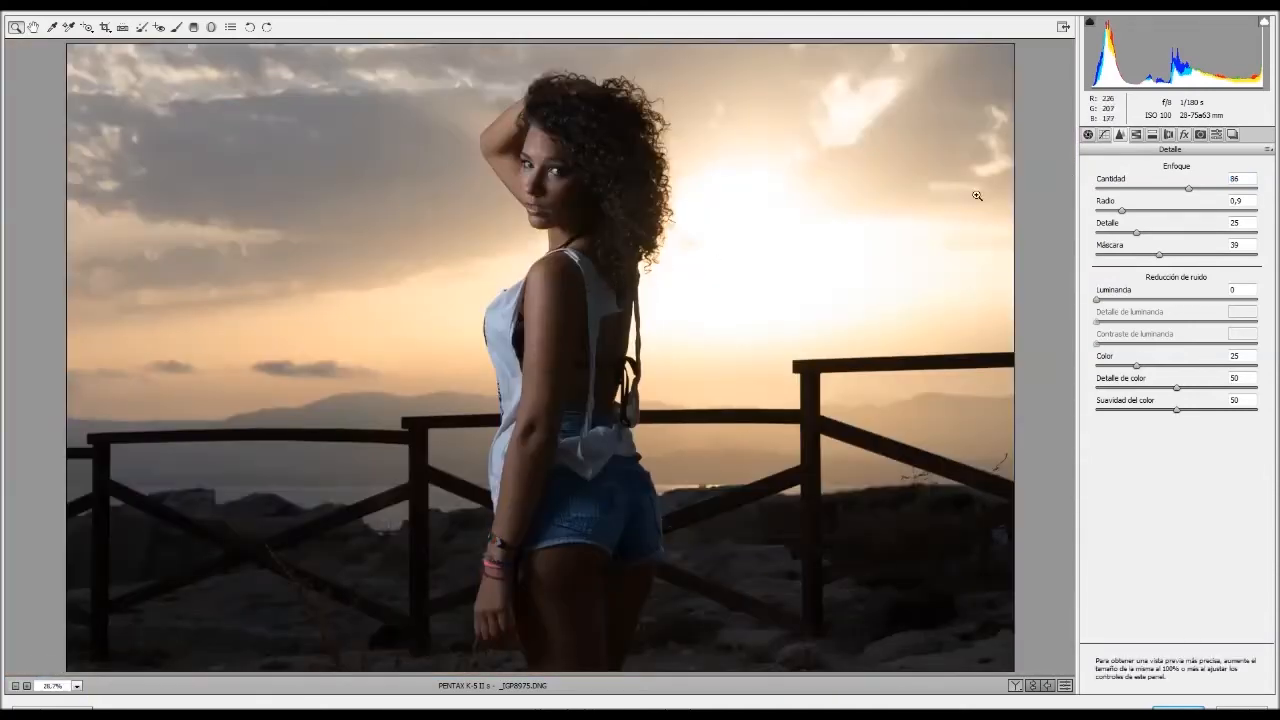
Step: Set the white balance temperature to 4900 and the exposure to -0.15
{"action": "left_click", "coordinate": [1089, 135]}
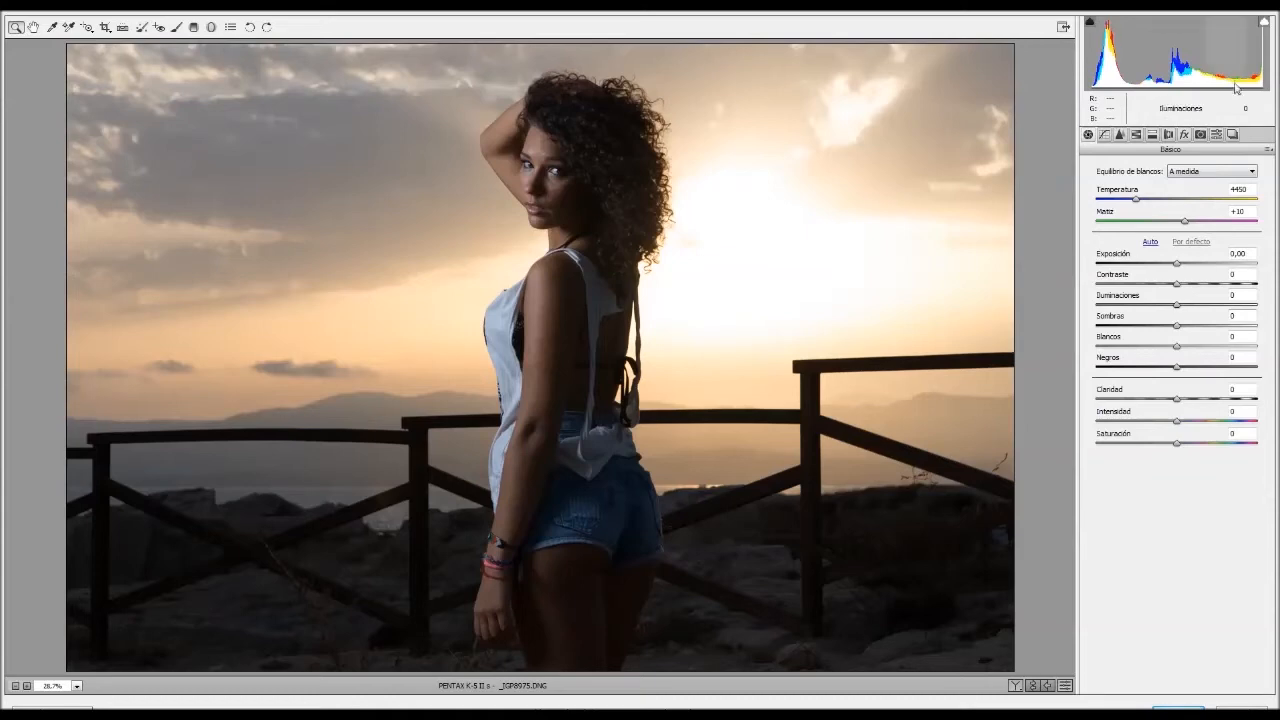
{"action": "left_click", "coordinate": [1262, 23]}
{"action": "left_click", "coordinate": [1262, 23]}
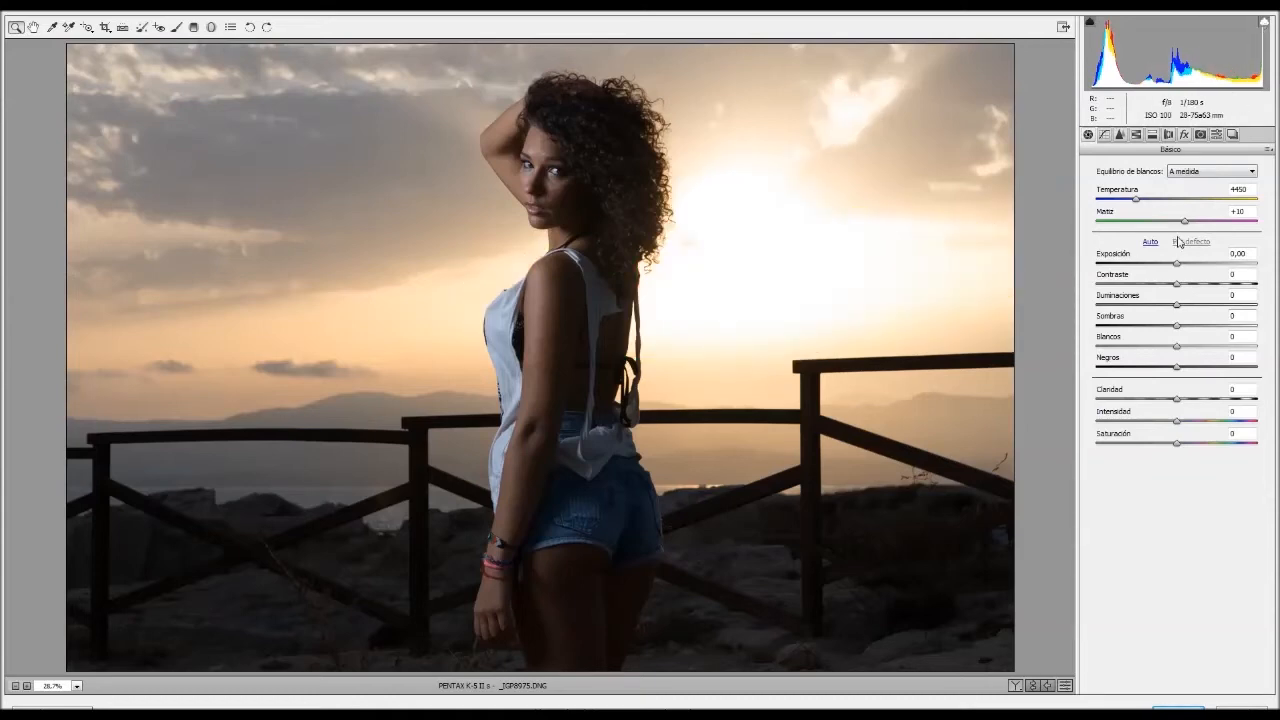
{"action": "left_click_drag", "start_coordinate": [1107, 192], "coordinate": [1114, 192]}
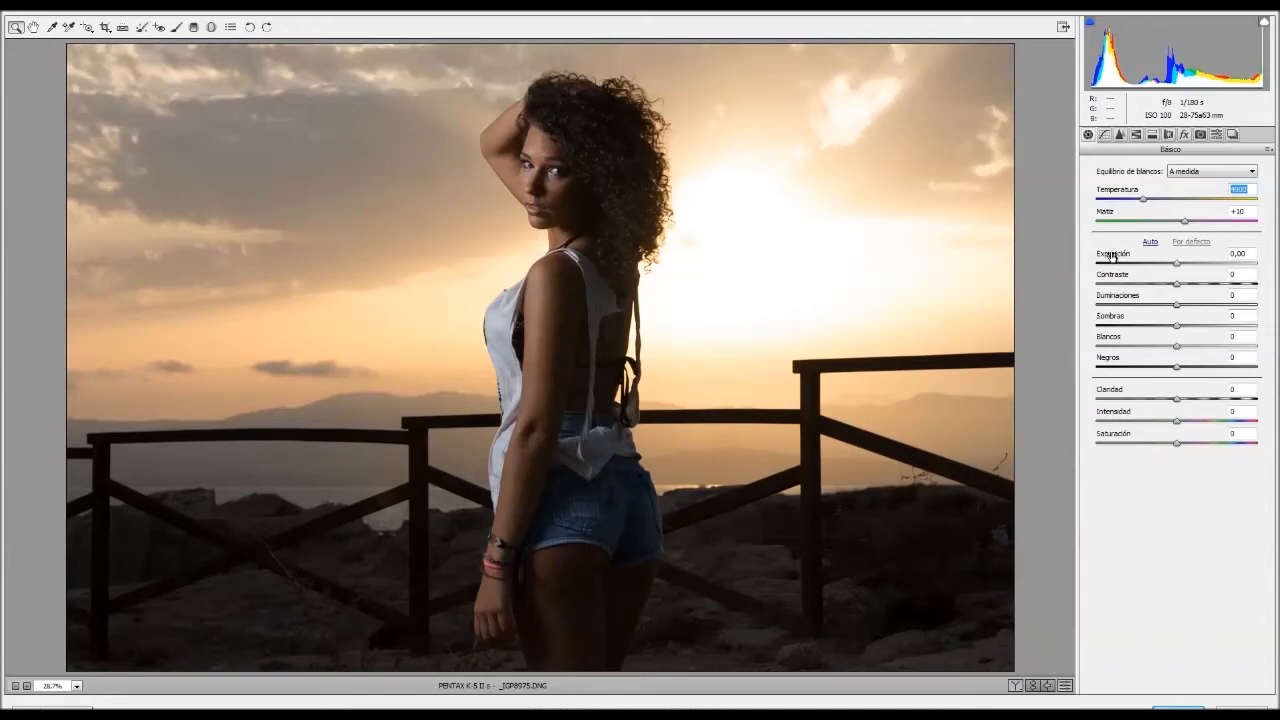
{"action": "left_click_drag", "start_coordinate": [1112, 256], "coordinate": [1109, 256]}
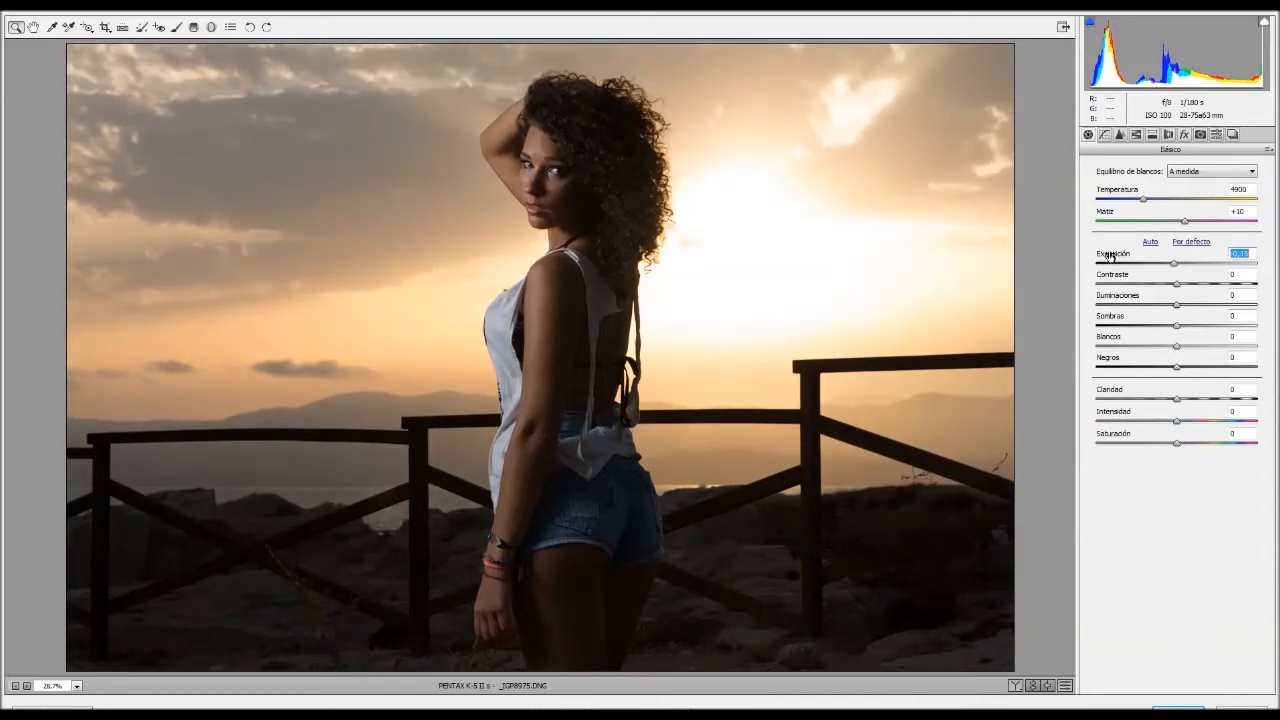
Step: Set highlights to -13, whites to -29 and shadows to about +19, and adjust the photo's overall clarity
{"action": "left_click_drag", "start_coordinate": [1110, 318], "coordinate": [1112, 318]}
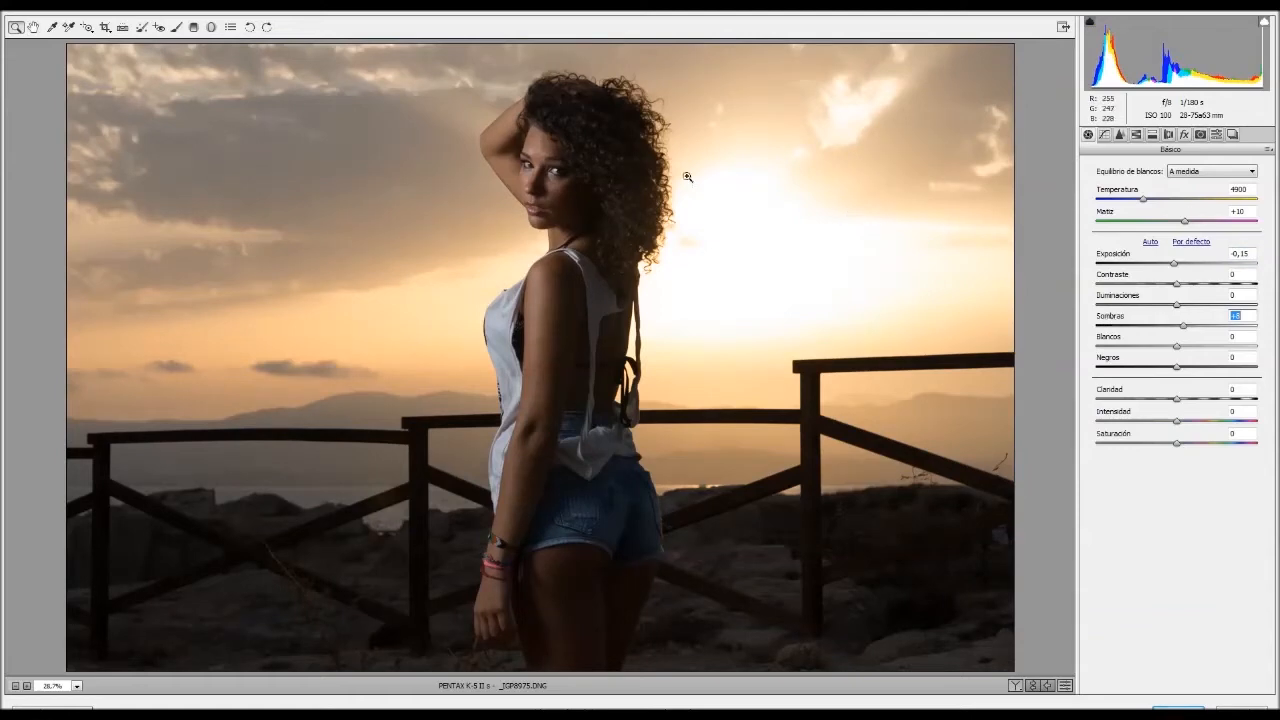
{"action": "left_click_drag", "start_coordinate": [1118, 336], "coordinate": [1100, 340]}
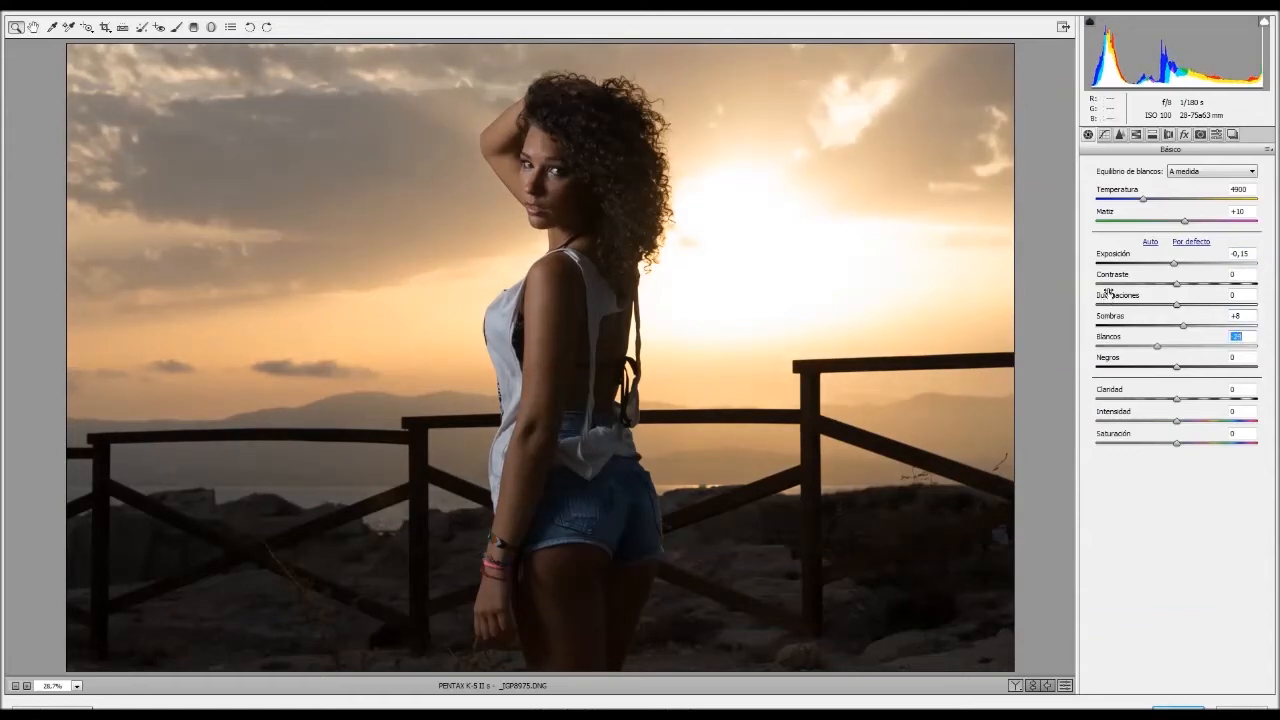
{"action": "left_click_drag", "start_coordinate": [1121, 296], "coordinate": [1116, 297]}
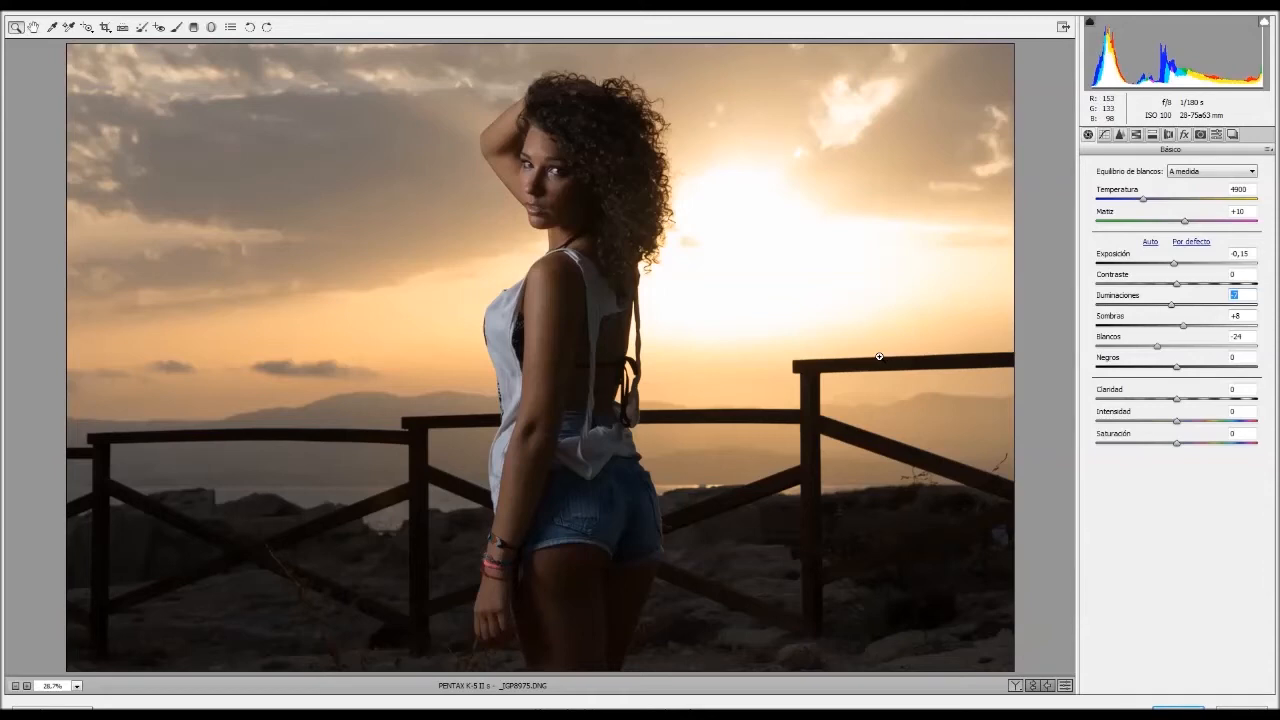
{"action": "left_click_drag", "start_coordinate": [1120, 333], "coordinate": [1119, 297]}
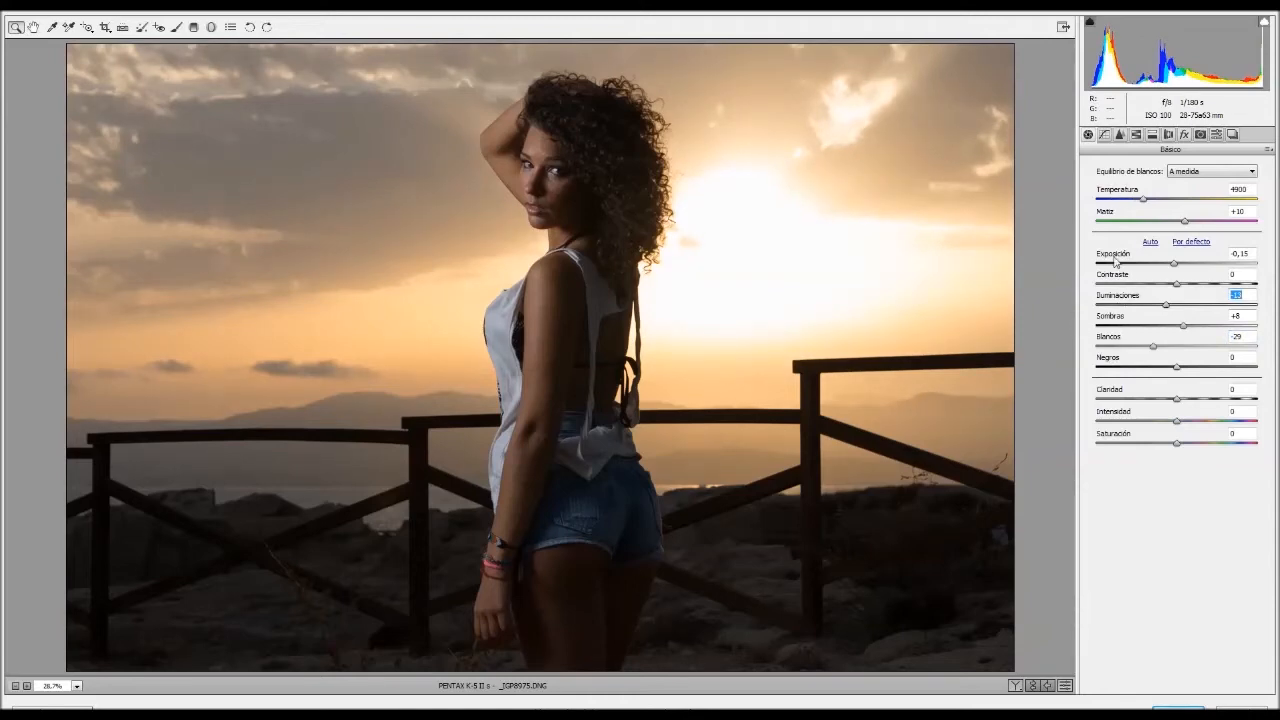
{"action": "left_click_drag", "start_coordinate": [1098, 321], "coordinate": [1110, 321]}
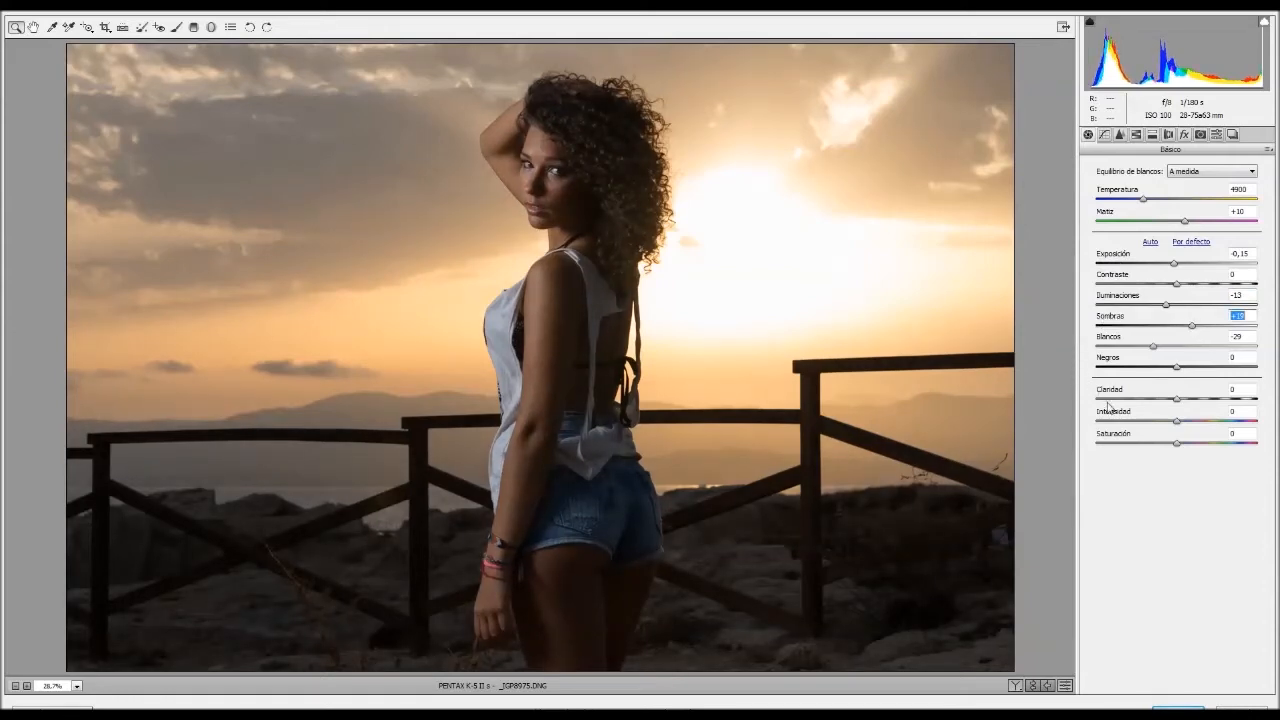
{"action": "left_click_drag", "start_coordinate": [1104, 392], "coordinate": [1122, 390]}
{"action": "left_click_drag", "start_coordinate": [1116, 391], "coordinate": [1114, 392]}
Step: Paint the denim shorts at 100% zoom using a size 7 adjustment brush with only clarity set, at +50
{"action": "left_click", "coordinate": [176, 27]}
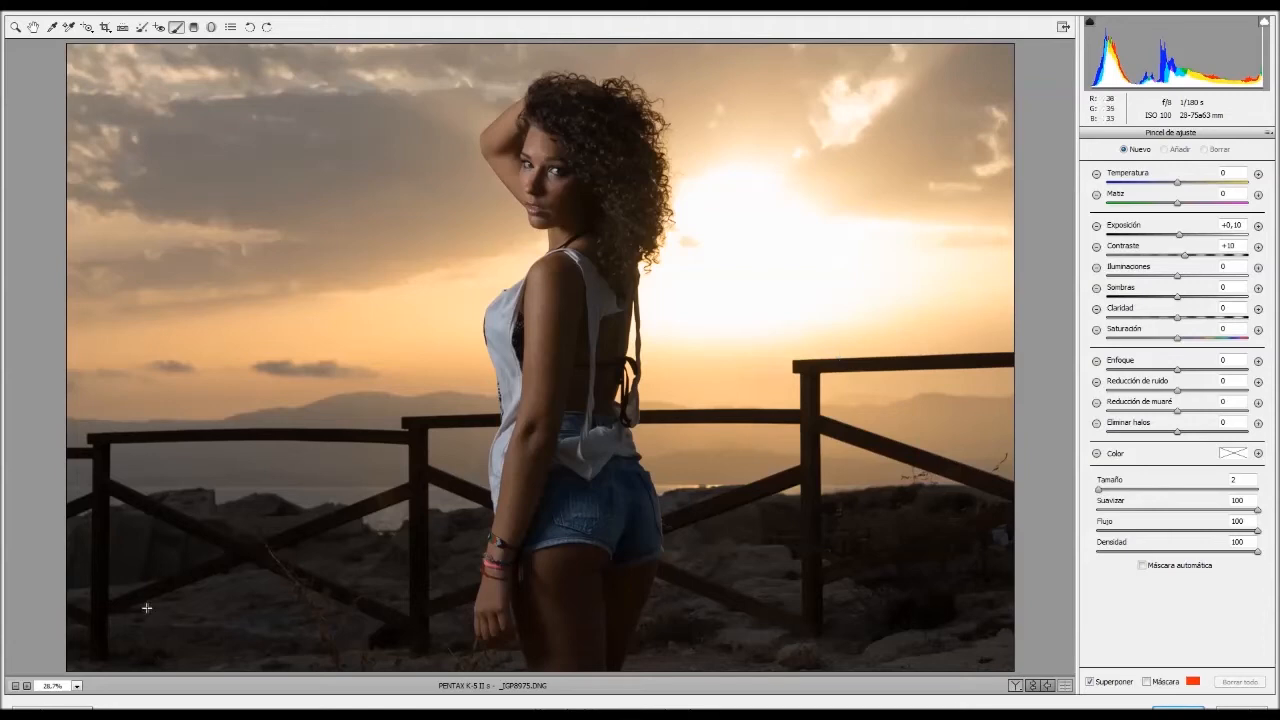
{"action": "left_click", "coordinate": [76, 686]}
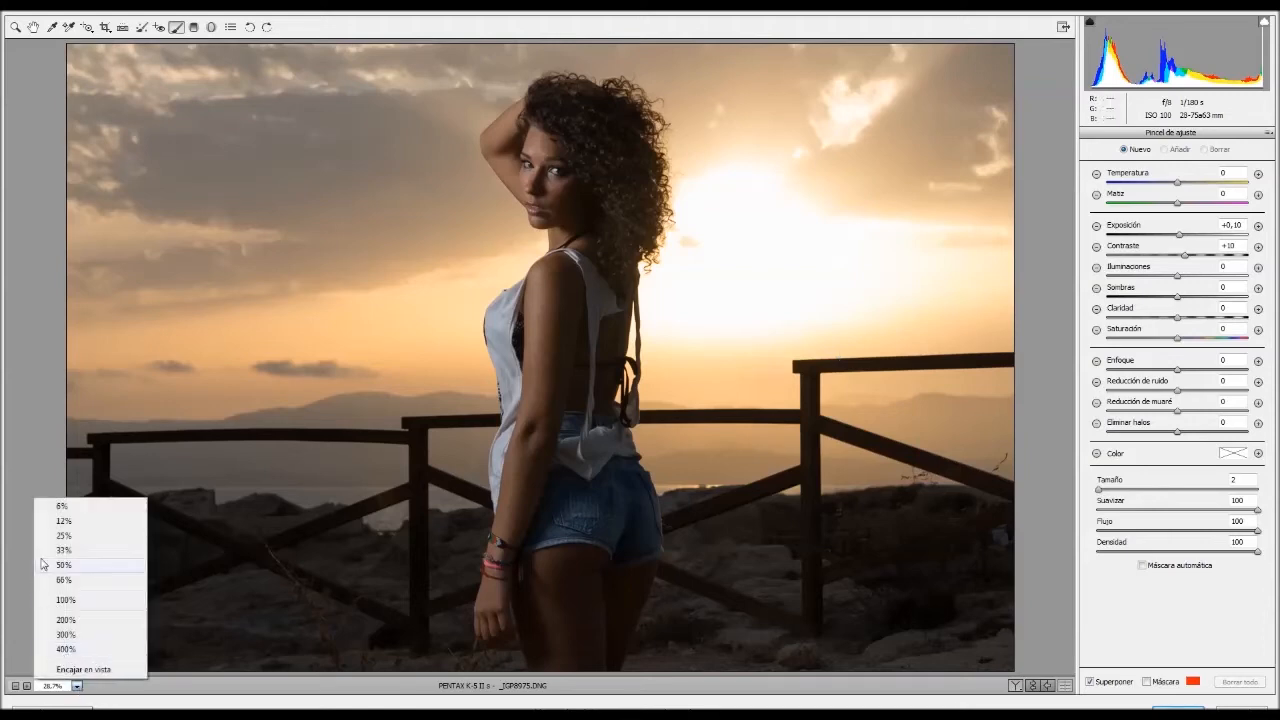
{"action": "left_click", "coordinate": [66, 604]}
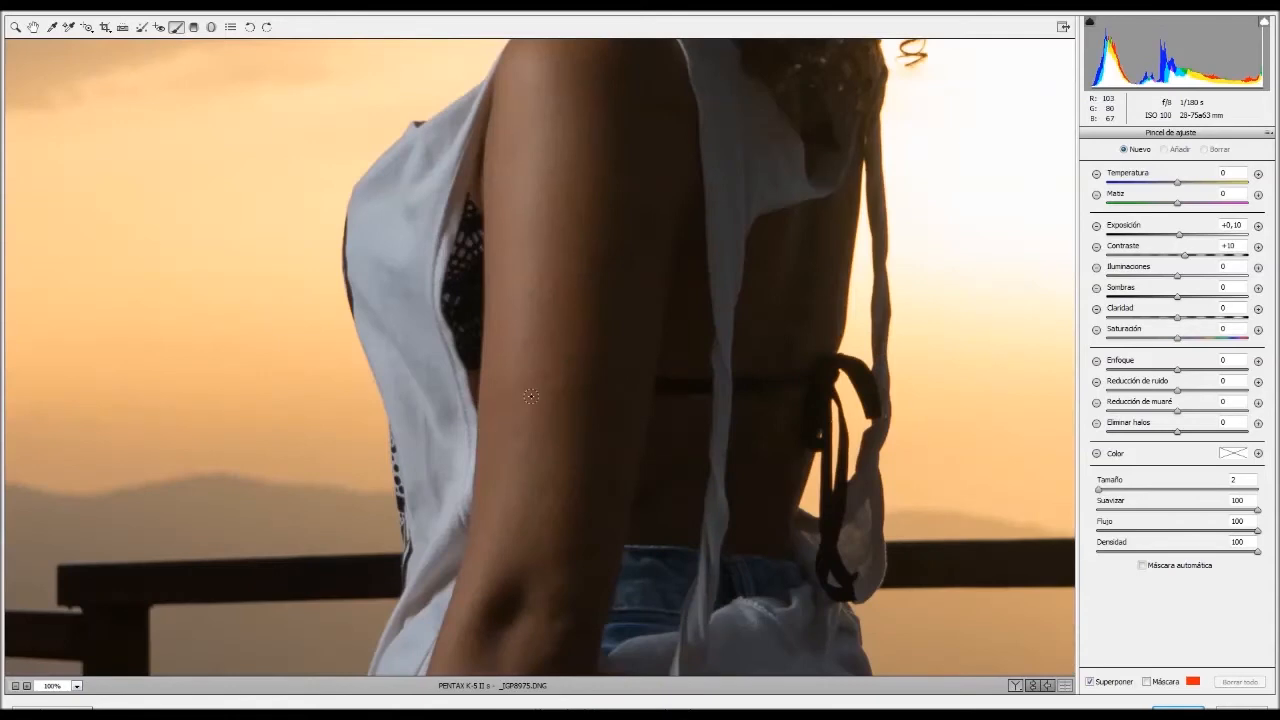
{"action": "left_click_drag", "start_coordinate": [543, 479], "coordinate": [463, 37]}
{"action": "left_click_drag", "start_coordinate": [480, 323], "coordinate": [393, 37]}
{"action": "left_click_drag", "start_coordinate": [450, 91], "coordinate": [420, 120]}
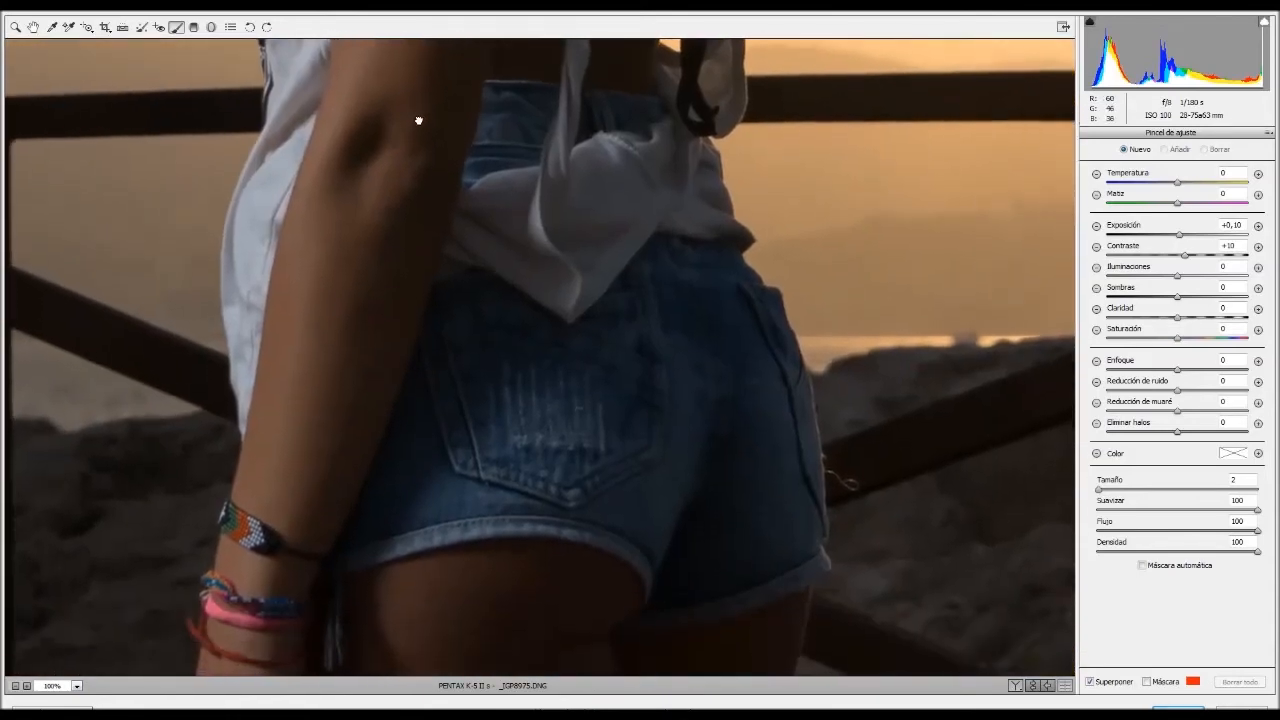
{"action": "left_click", "coordinate": [1258, 309]}
{"action": "key", "text": "bracketright"}
{"action": "key", "text": "bracketright"}
{"action": "key", "text": "bracketright"}
{"action": "key", "text": "bracketright"}
{"action": "key", "text": "bracketright"}
{"action": "mouse_move", "coordinate": [461, 457]}
{"action": "left_mouse_down"}
{"action": "mouse_move", "coordinate": [519, 450]}
{"action": "mouse_move", "coordinate": [397, 514]}
{"action": "mouse_move", "coordinate": [468, 475]}
{"action": "mouse_move", "coordinate": [541, 468]}
{"action": "mouse_move", "coordinate": [655, 489]}
{"action": "mouse_move", "coordinate": [683, 469]}
{"action": "left_mouse_up"}
{"action": "mouse_move", "coordinate": [713, 543]}
{"action": "left_mouse_down"}
{"action": "mouse_move", "coordinate": [777, 491]}
{"action": "mouse_move", "coordinate": [723, 337]}
{"action": "mouse_move", "coordinate": [555, 197]}
{"action": "mouse_move", "coordinate": [489, 291]}
{"action": "mouse_move", "coordinate": [421, 460]}
{"action": "mouse_move", "coordinate": [526, 346]}
{"action": "mouse_move", "coordinate": [527, 326]}
{"action": "left_mouse_up"}
Step: Brush the same clarity adjustment over the shirt's knotted hem and the waist of the shorts
{"action": "key", "text": "space"}
{"action": "left_click_drag", "start_coordinate": [527, 325], "coordinate": [509, 479]}
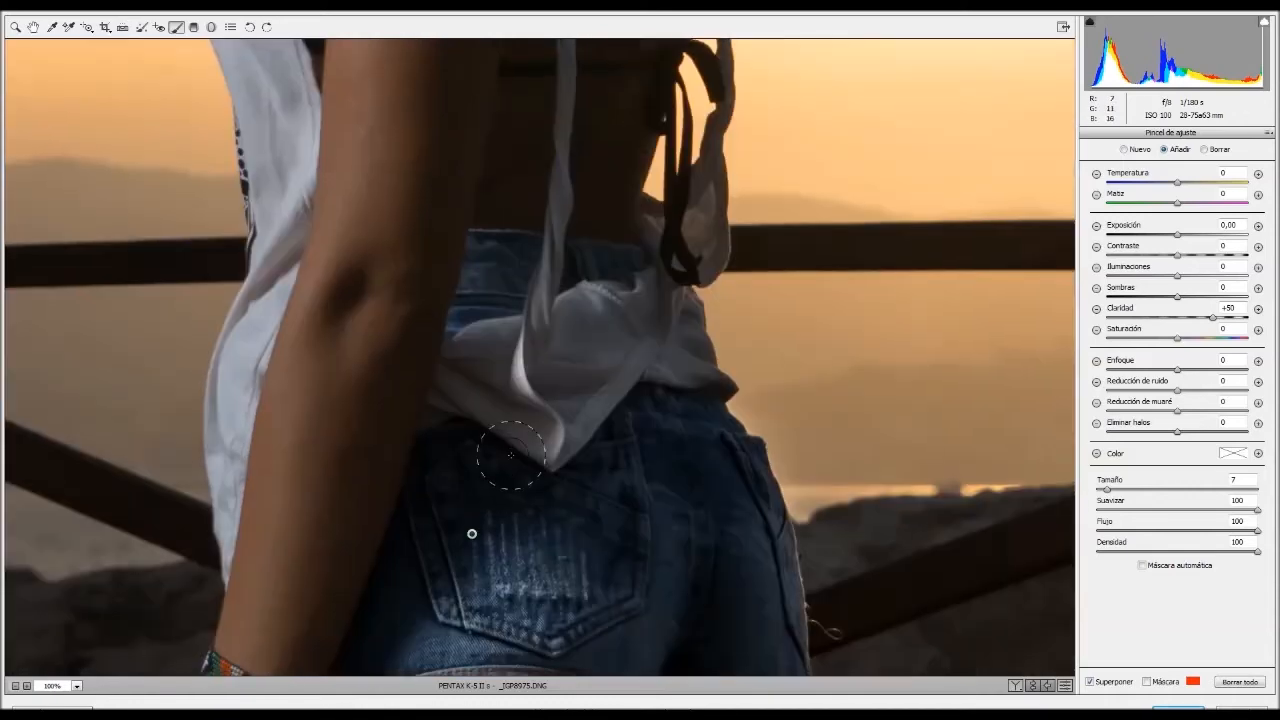
{"action": "mouse_move", "coordinate": [503, 343]}
{"action": "left_mouse_down"}
{"action": "mouse_move", "coordinate": [575, 290]}
{"action": "mouse_move", "coordinate": [698, 375]}
{"action": "left_mouse_up"}
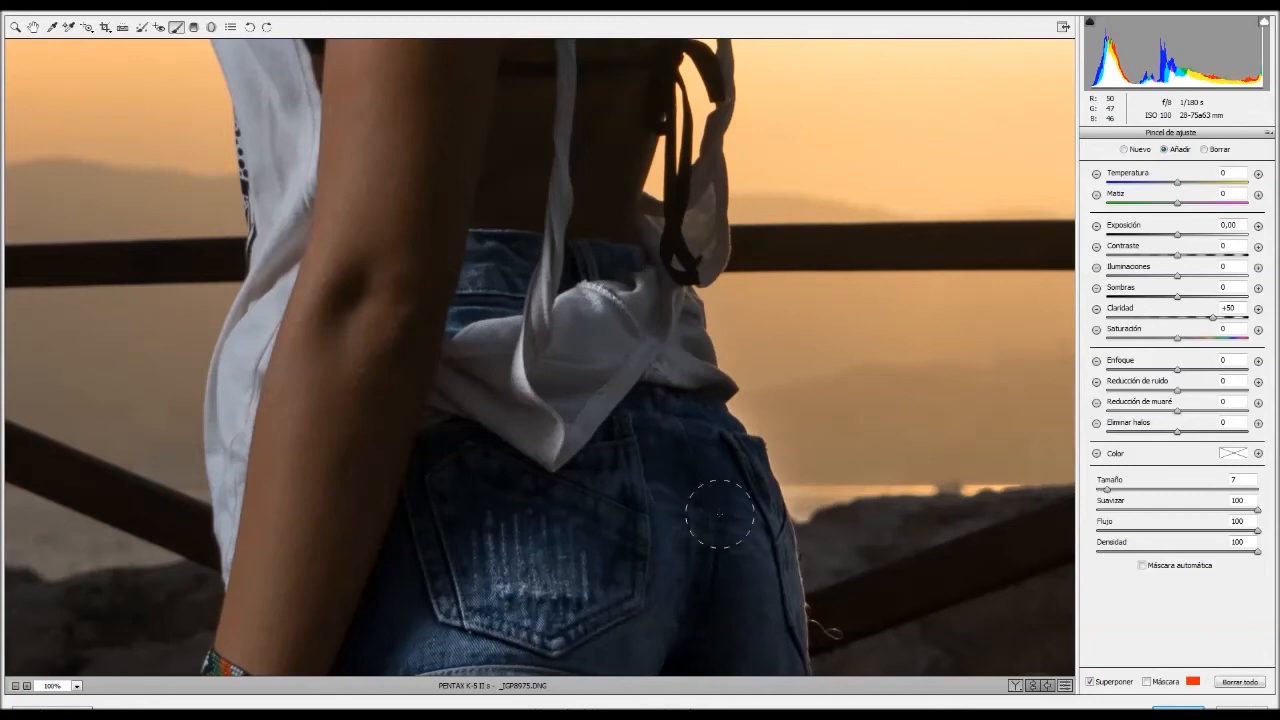
Step: Reduce the brush size to 5 and paint the clarity adjustment over the front of the white shirt
{"action": "key", "text": "bracketleft"}
{"action": "key", "text": "bracketleft"}
{"action": "mouse_move", "coordinate": [238, 440]}
{"action": "left_mouse_down"}
{"action": "mouse_move", "coordinate": [231, 401]}
{"action": "mouse_move", "coordinate": [233, 473]}
{"action": "mouse_move", "coordinate": [255, 320]}
{"action": "mouse_move", "coordinate": [290, 262]}
{"action": "mouse_move", "coordinate": [289, 197]}
{"action": "mouse_move", "coordinate": [289, 253]}
{"action": "mouse_move", "coordinate": [274, 221]}
{"action": "mouse_move", "coordinate": [322, 315]}
{"action": "mouse_move", "coordinate": [334, 508]}
{"action": "left_mouse_up"}
{"action": "key", "text": "space"}
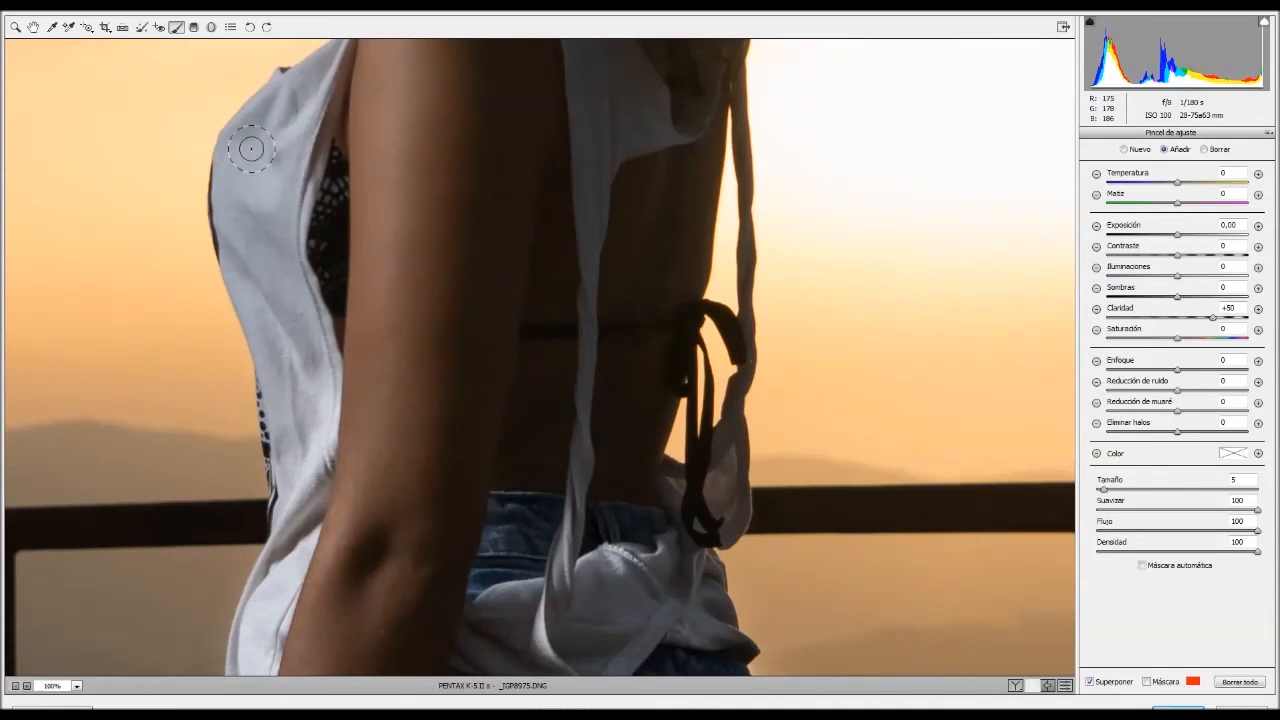
{"action": "key", "text": "space"}
{"action": "left_click_drag", "start_coordinate": [268, 290], "coordinate": [277, 310]}
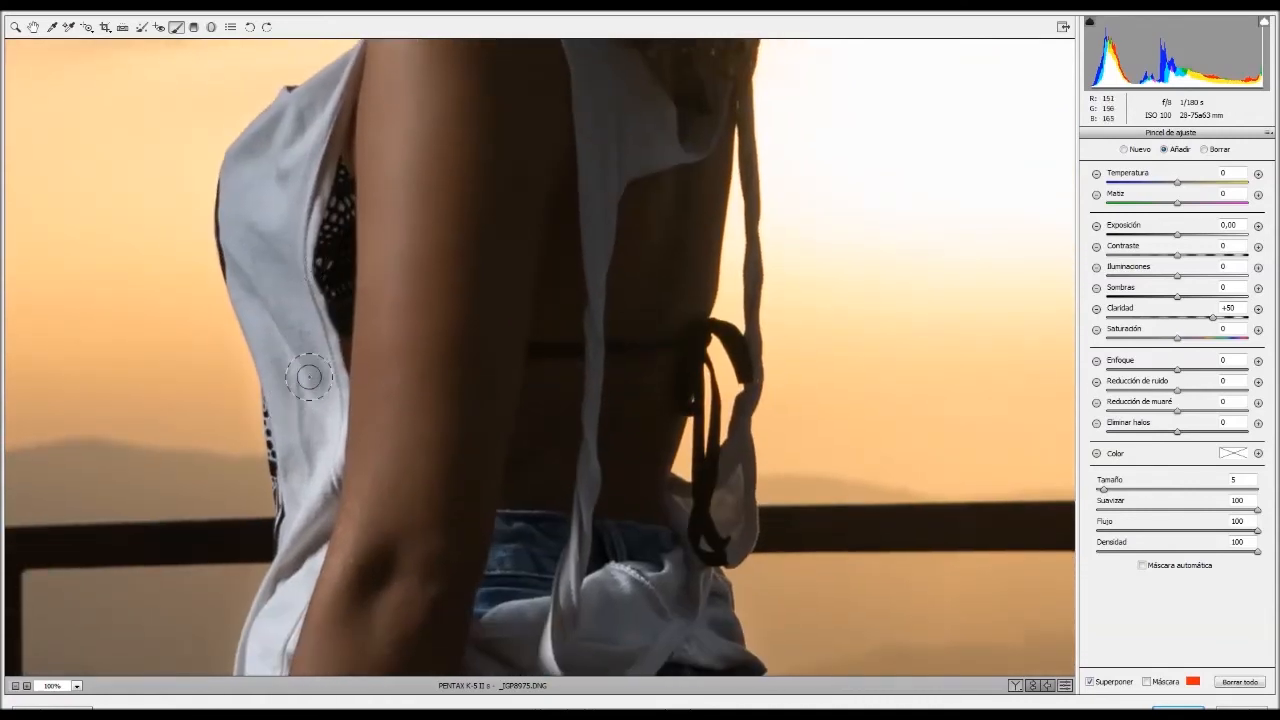
{"action": "key", "text": "space"}
{"action": "left_click_drag", "start_coordinate": [252, 200], "coordinate": [274, 348]}
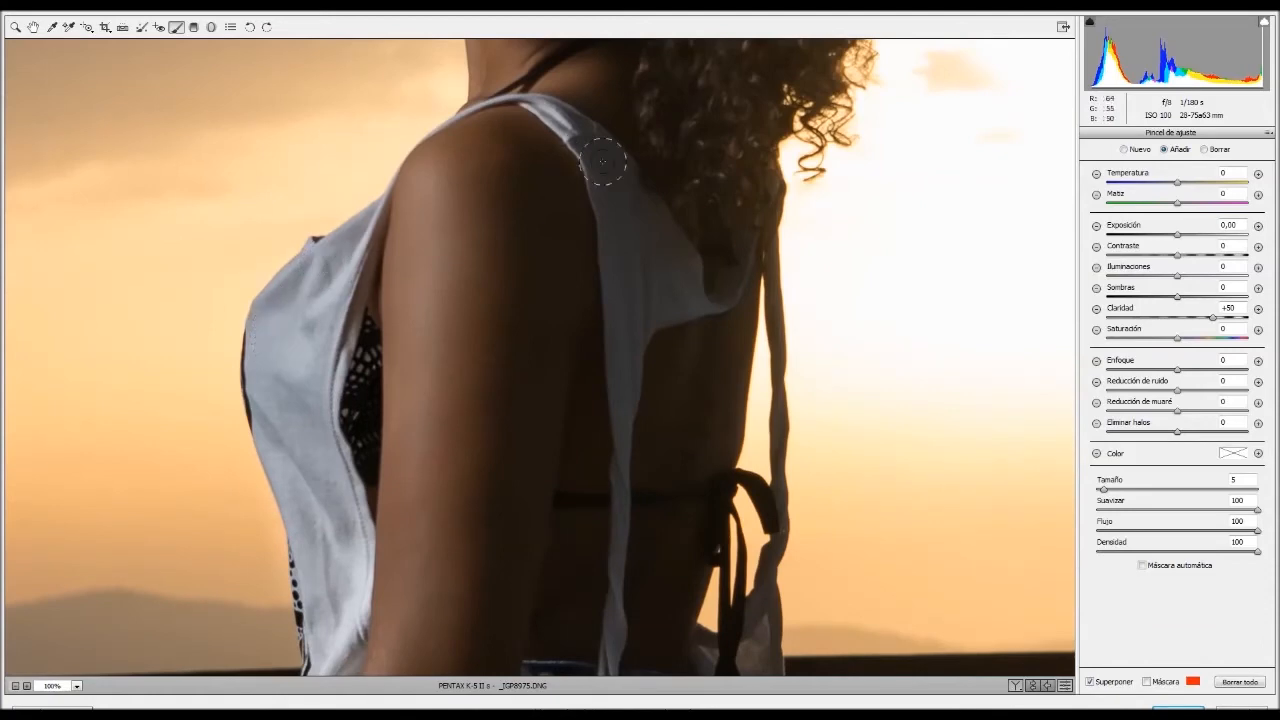
Step: Reduce the brush size to 3 and paint the clarity adjustment along the shirt's back strap and hanging ties
{"action": "key", "text": "bracketleft"}
{"action": "key", "text": "bracketleft"}
{"action": "key", "text": "space"}
{"action": "mouse_move", "coordinate": [612, 412]}
{"action": "left_mouse_down"}
{"action": "mouse_move", "coordinate": [629, 281]}
{"action": "mouse_move", "coordinate": [616, 592]}
{"action": "mouse_move", "coordinate": [605, 593]}
{"action": "left_mouse_up"}
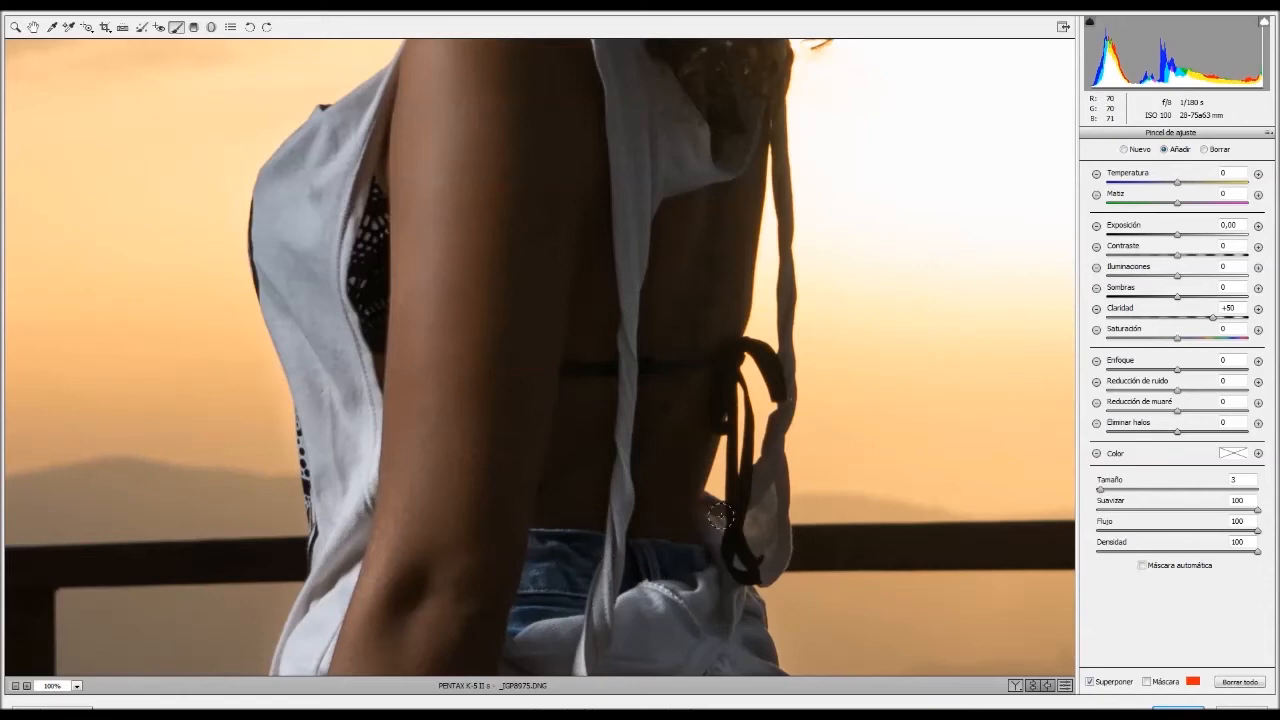
{"action": "left_click_drag", "start_coordinate": [759, 499], "coordinate": [757, 494]}
{"action": "left_click_drag", "start_coordinate": [782, 166], "coordinate": [748, 410]}
{"action": "left_click_drag", "start_coordinate": [740, 308], "coordinate": [802, 277]}
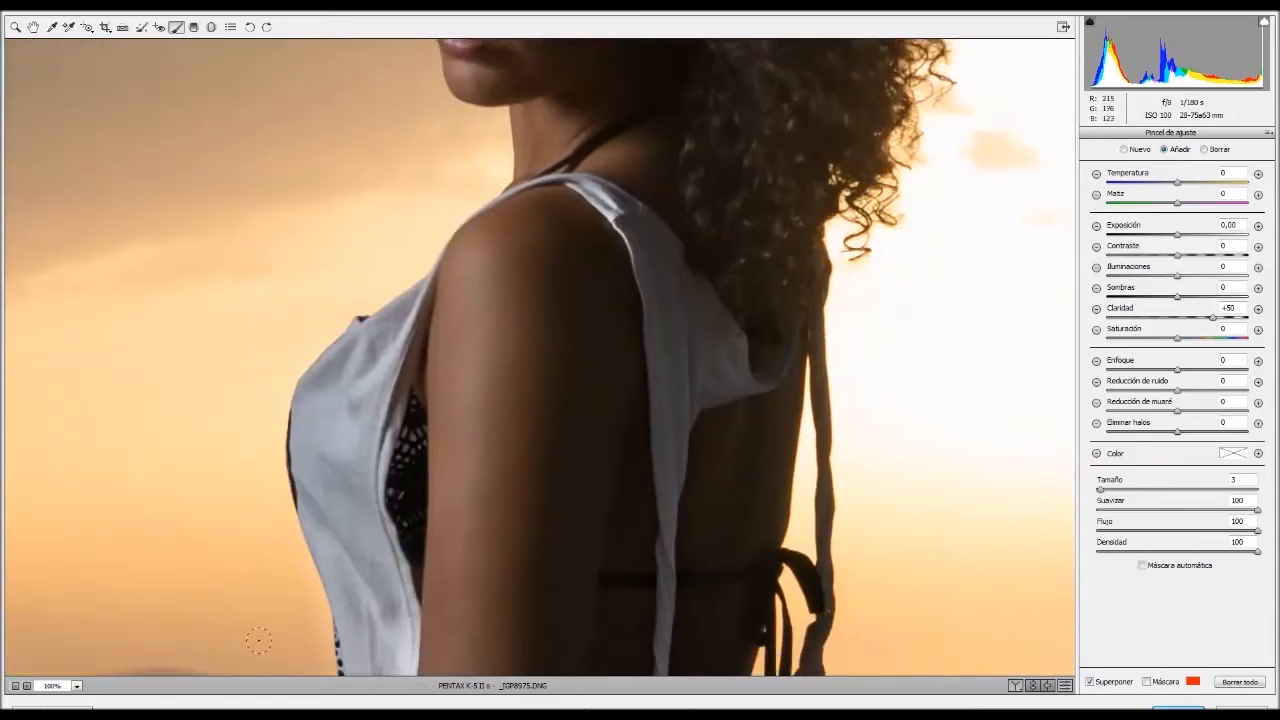
Step: Fit the whole photo in view and compare it with and without the clothing clarity adjustment
{"action": "left_click", "coordinate": [76, 686]}
{"action": "left_click", "coordinate": [60, 664]}
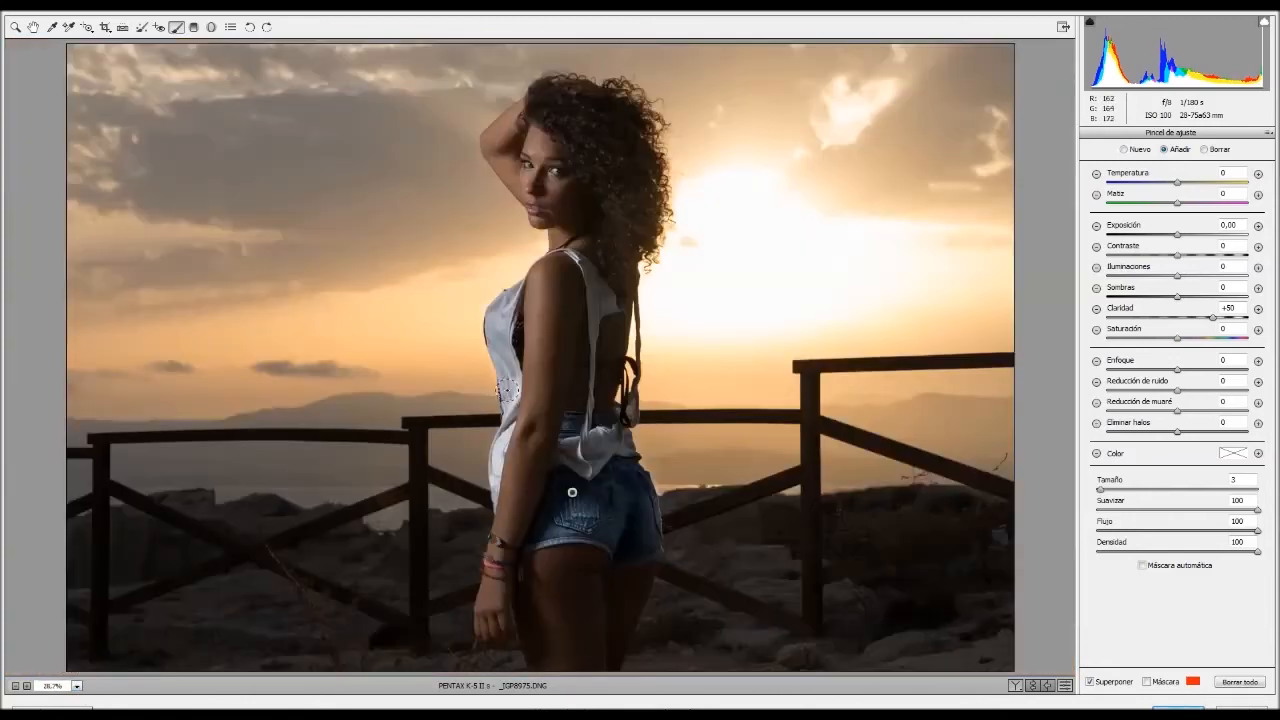
{"action": "left_click", "coordinate": [1066, 686]}
{"action": "left_click", "coordinate": [1066, 686]}
Step: Test stronger clarity on the existing clothing brush adjustment and settle on a clarity of +30
{"action": "left_click_drag", "start_coordinate": [1214, 317], "coordinate": [1234, 318]}
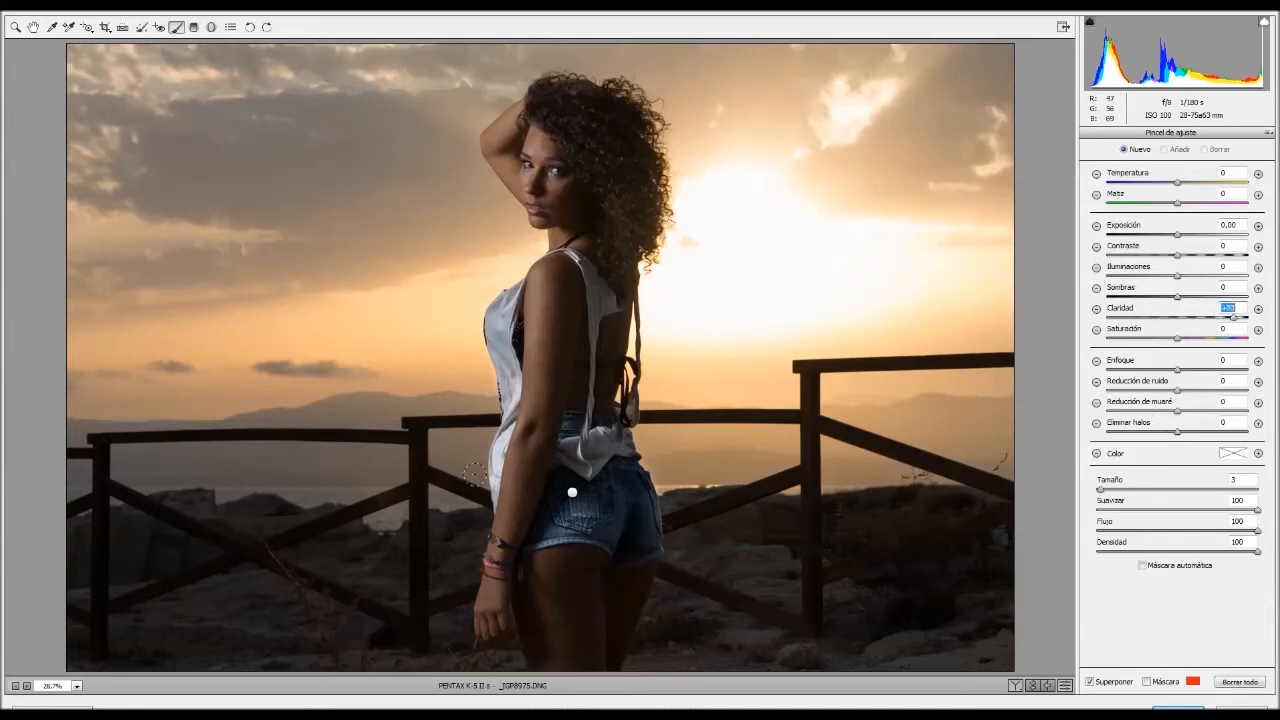
{"action": "left_click", "coordinate": [571, 491]}
{"action": "left_click", "coordinate": [1221, 318]}
{"action": "left_click_drag", "start_coordinate": [1224, 320], "coordinate": [1246, 318]}
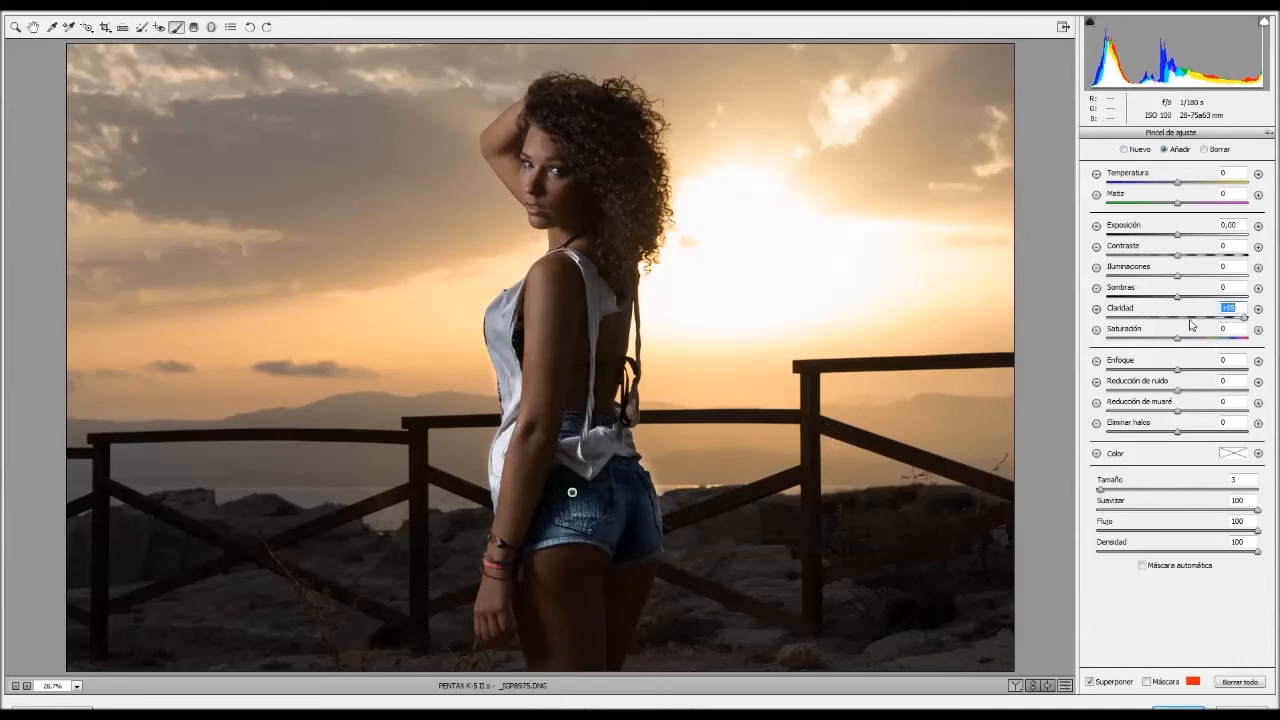
{"action": "left_click_drag", "start_coordinate": [1244, 318], "coordinate": [1200, 316]}
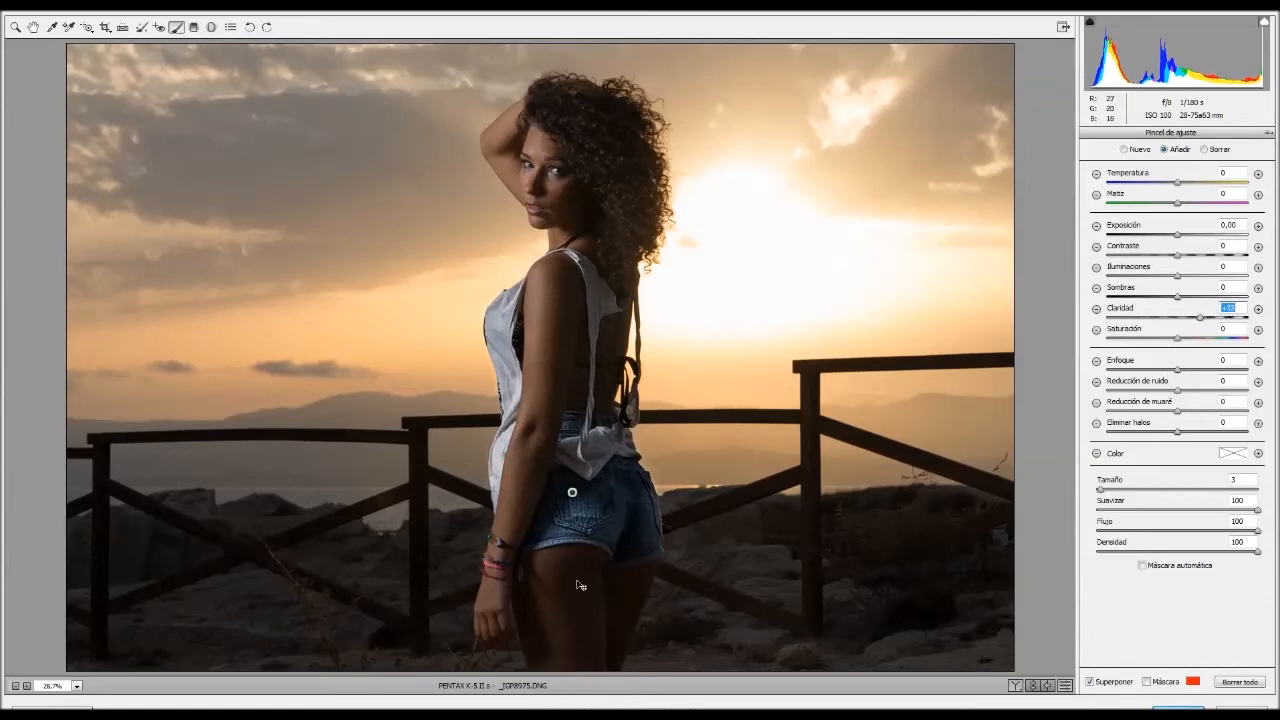
{"action": "mouse_move", "coordinate": [1198, 318]}
{"action": "left_mouse_down"}
{"action": "mouse_move", "coordinate": [1178, 318]}
{"action": "mouse_move", "coordinate": [1198, 318]}
{"action": "left_mouse_up"}
{"action": "mouse_move", "coordinate": [502, 298]}
{"action": "left_mouse_down"}
{"action": "mouse_move", "coordinate": [489, 325]}
{"action": "mouse_move", "coordinate": [500, 291]}
{"action": "mouse_move", "coordinate": [508, 362]}
{"action": "mouse_move", "coordinate": [520, 302]}
{"action": "mouse_move", "coordinate": [511, 372]}
{"action": "mouse_move", "coordinate": [497, 350]}
{"action": "mouse_move", "coordinate": [510, 361]}
{"action": "left_mouse_up"}
{"action": "left_click", "coordinate": [16, 27]}
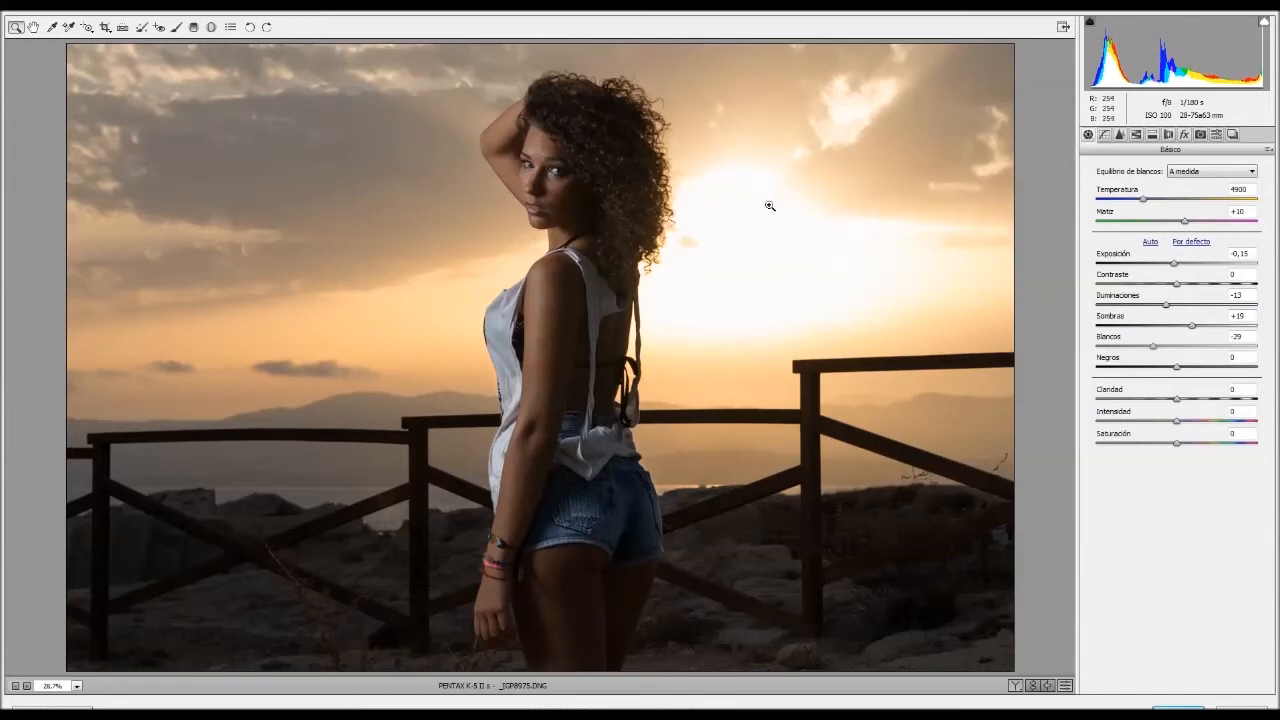
Step: Paint the dark rocks on both sides of the woman with a new size 16 adjustment brush set only to contrast +50
{"action": "left_click", "coordinate": [176, 27]}
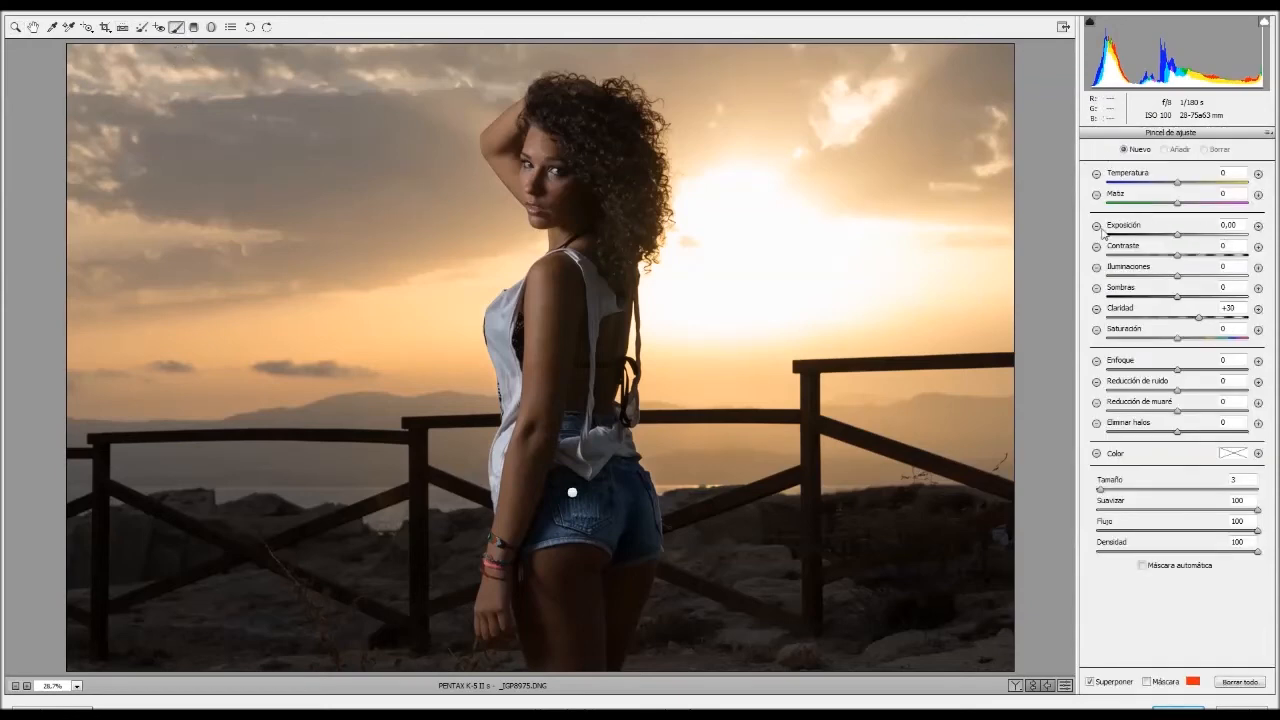
{"action": "double_click", "coordinate": [1257, 249]}
{"action": "key", "text": "bracketright"}
{"action": "key", "text": "bracketright"}
{"action": "key", "text": "bracketright"}
{"action": "key", "text": "bracketright"}
{"action": "key", "text": "bracketright"}
{"action": "key", "text": "bracketright"}
{"action": "key", "text": "bracketright"}
{"action": "key", "text": "bracketright"}
{"action": "key", "text": "bracketright"}
{"action": "key", "text": "bracketright"}
{"action": "mouse_move", "coordinate": [108, 592]}
{"action": "left_mouse_down"}
{"action": "mouse_move", "coordinate": [388, 592]}
{"action": "mouse_move", "coordinate": [241, 597]}
{"action": "mouse_move", "coordinate": [357, 597]}
{"action": "left_mouse_up"}
{"action": "mouse_move", "coordinate": [712, 562]}
{"action": "left_mouse_down"}
{"action": "mouse_move", "coordinate": [745, 597]}
{"action": "mouse_move", "coordinate": [960, 571]}
{"action": "mouse_move", "coordinate": [828, 595]}
{"action": "mouse_move", "coordinate": [723, 587]}
{"action": "mouse_move", "coordinate": [943, 586]}
{"action": "left_mouse_up"}
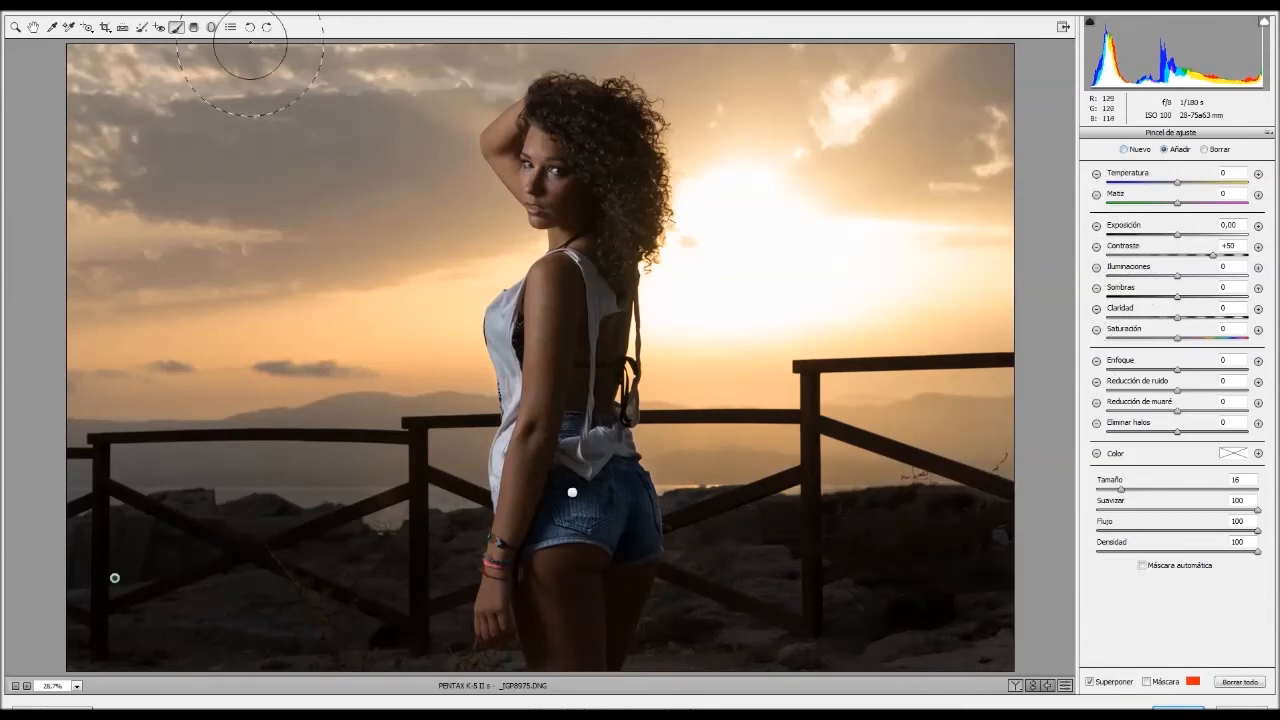
Step: Draw a horizontal graduated filter with only exposure at -1.00 from the photo's right edge to the woman, and compare before and after without the mask overlay
{"action": "left_click", "coordinate": [195, 28]}
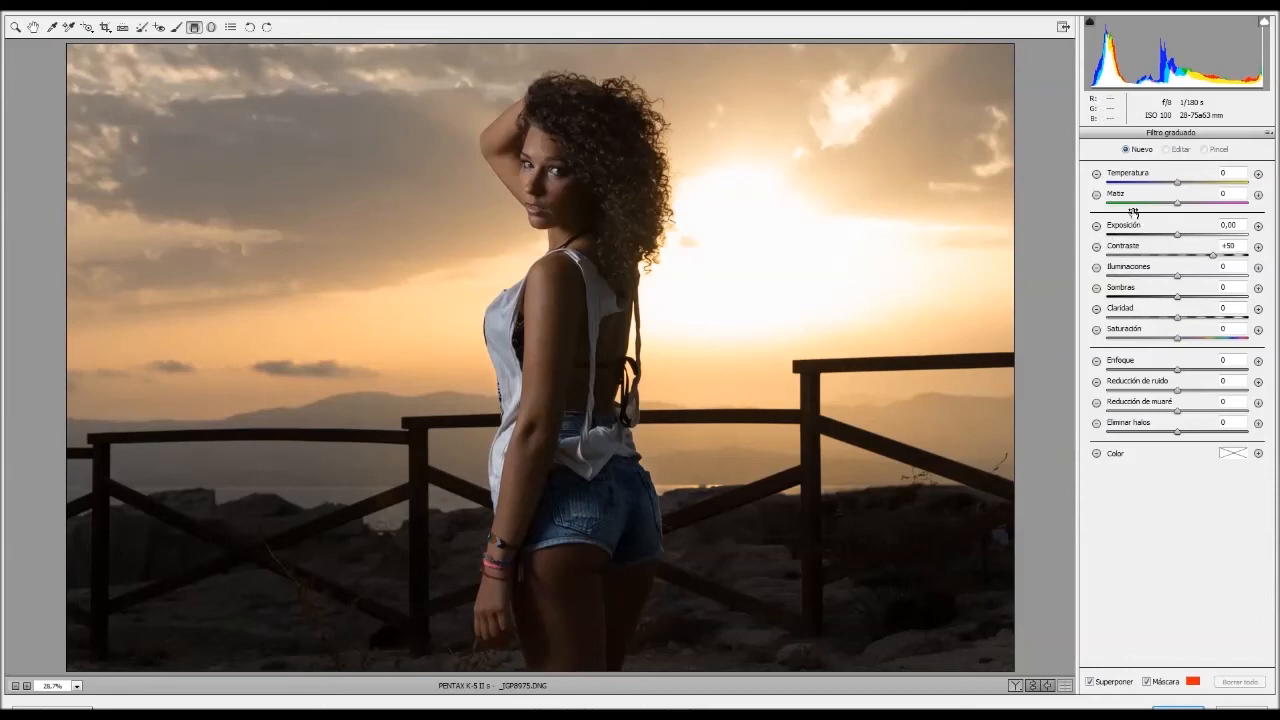
{"action": "left_click", "coordinate": [1097, 228]}
{"action": "left_click_drag", "start_coordinate": [1032, 228], "coordinate": [597, 190]}
{"action": "left_click", "coordinate": [1146, 681]}
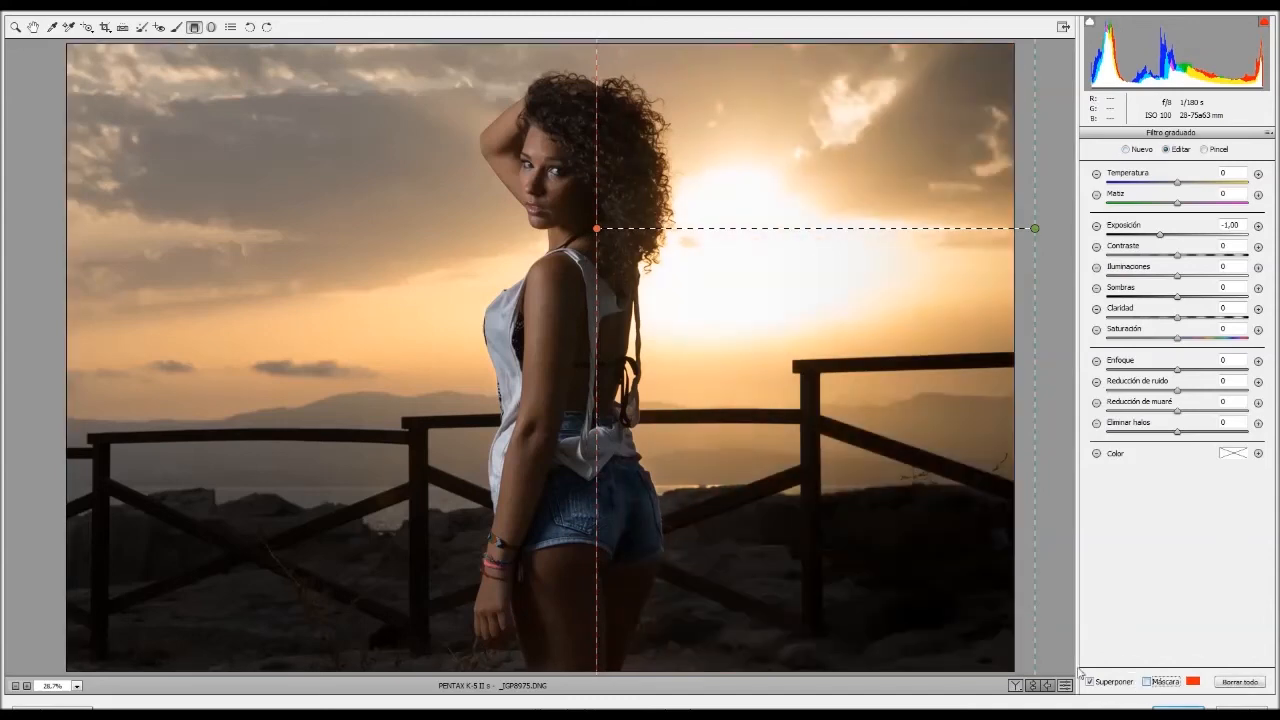
{"action": "left_click", "coordinate": [1067, 687]}
{"action": "left_click", "coordinate": [1067, 688]}
{"action": "left_click", "coordinate": [1068, 688]}
{"action": "left_click", "coordinate": [1068, 687]}
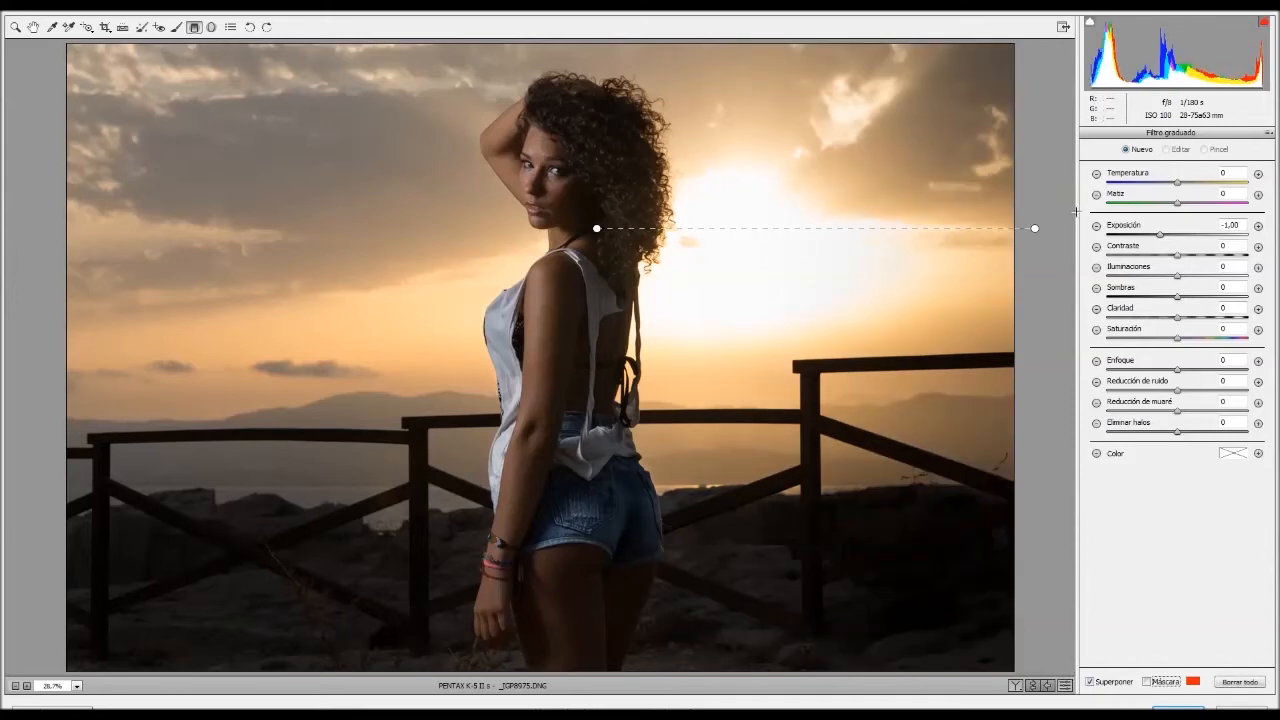
Step: Show the graduated filter's mask and erase it from the rocks behind the right-hand fence with a size 18 brush
{"action": "left_click", "coordinate": [1034, 228]}
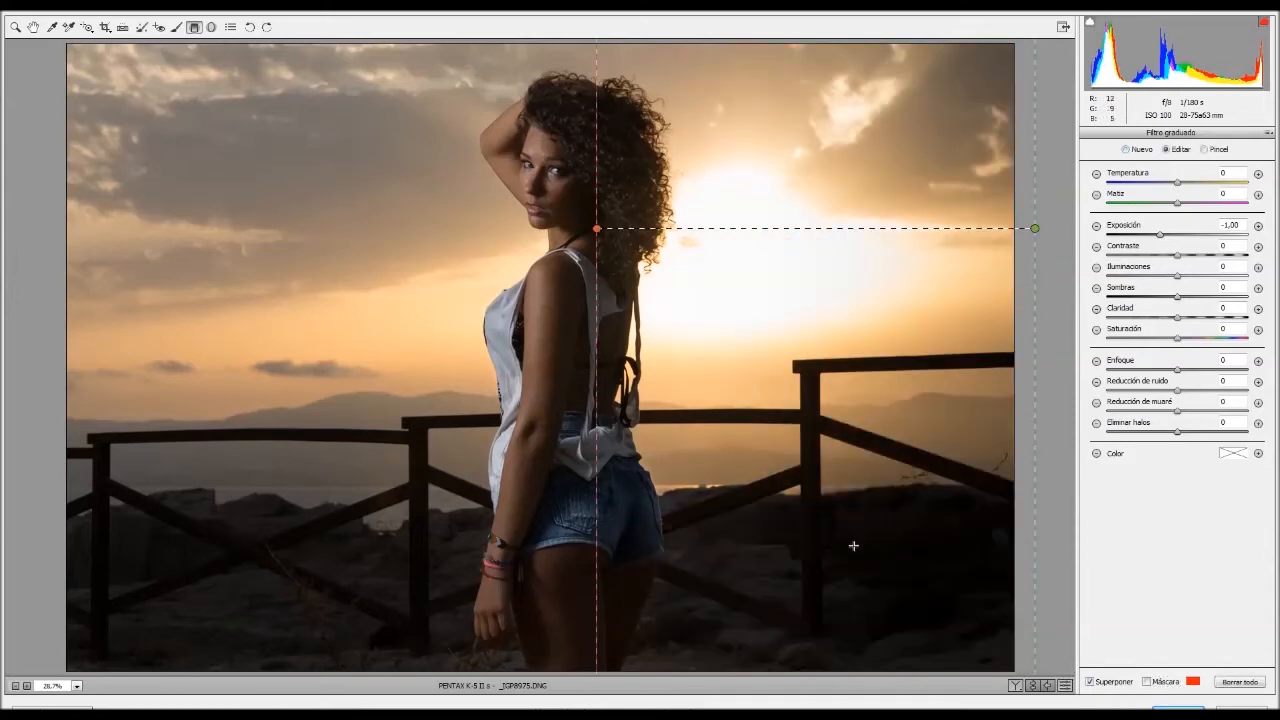
{"action": "left_click", "coordinate": [1156, 682]}
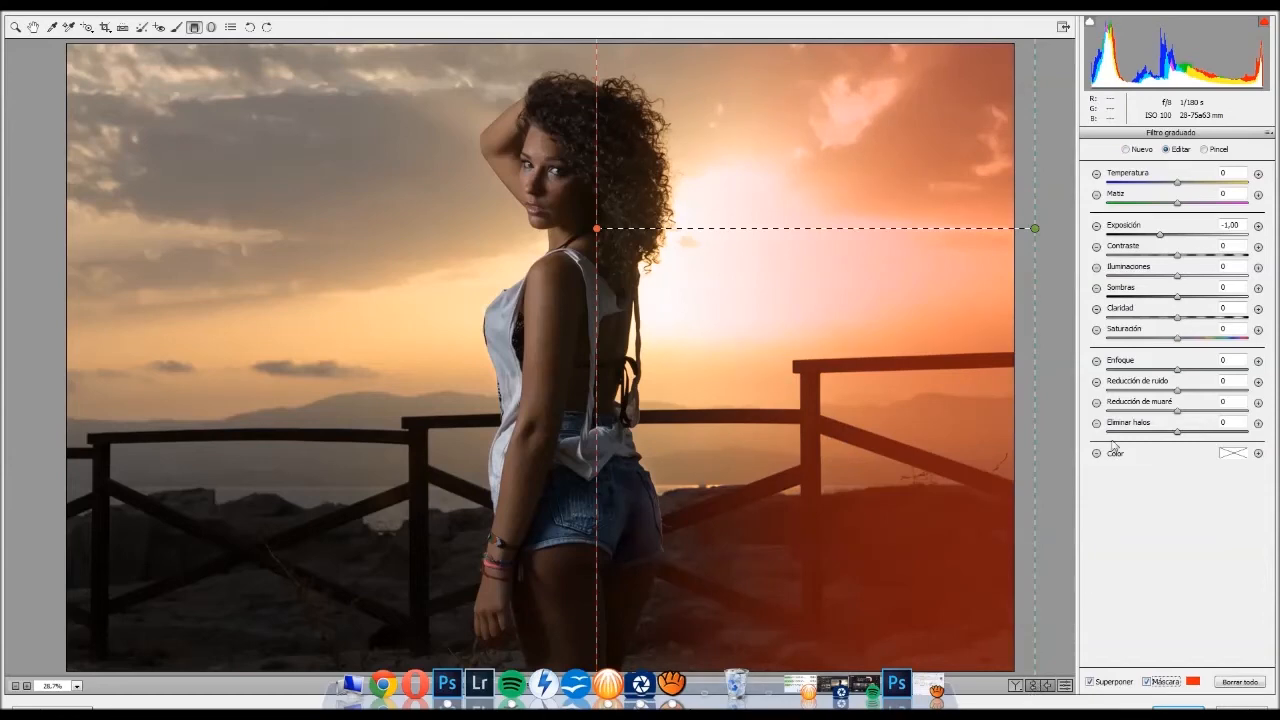
{"action": "left_click", "coordinate": [1206, 149]}
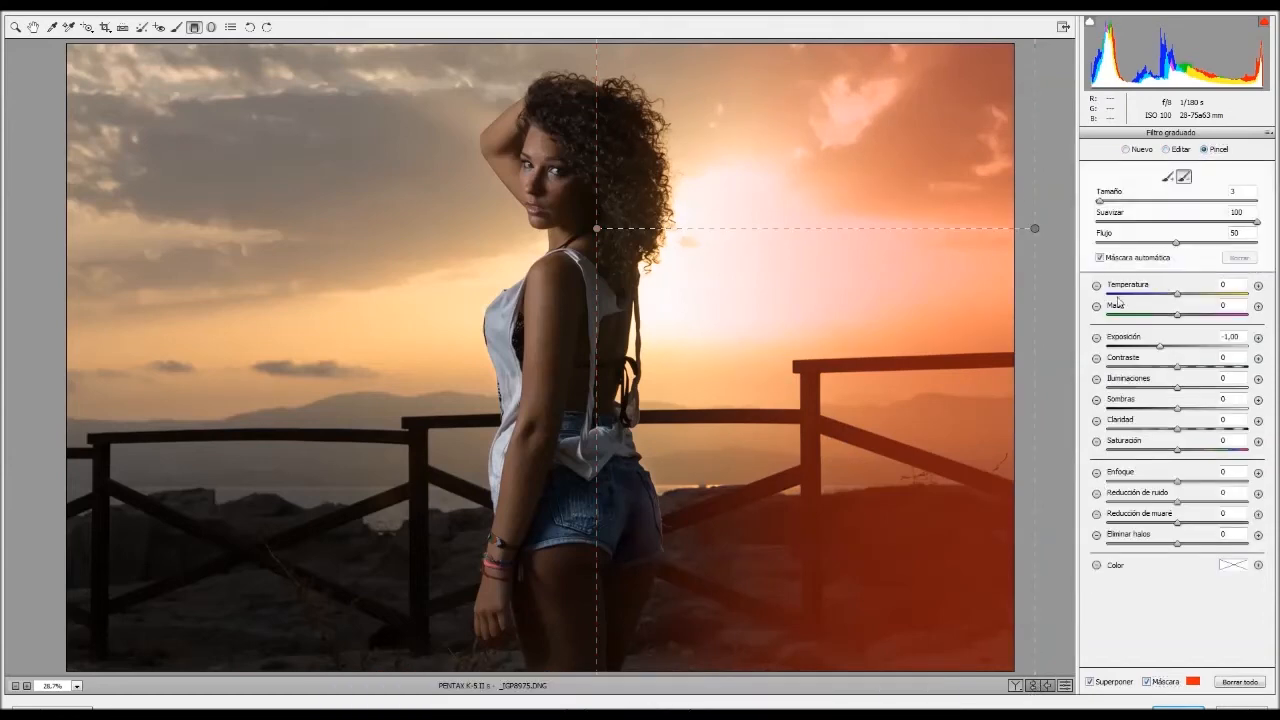
{"action": "key", "text": "]"}
{"action": "mouse_move", "coordinate": [771, 588]}
{"action": "left_mouse_down"}
{"action": "mouse_move", "coordinate": [991, 578]}
{"action": "mouse_move", "coordinate": [763, 622]}
{"action": "mouse_move", "coordinate": [1014, 600]}
{"action": "mouse_move", "coordinate": [771, 614]}
{"action": "mouse_move", "coordinate": [757, 634]}
{"action": "mouse_move", "coordinate": [910, 645]}
{"action": "left_mouse_up"}
{"action": "mouse_move", "coordinate": [434, 686]}
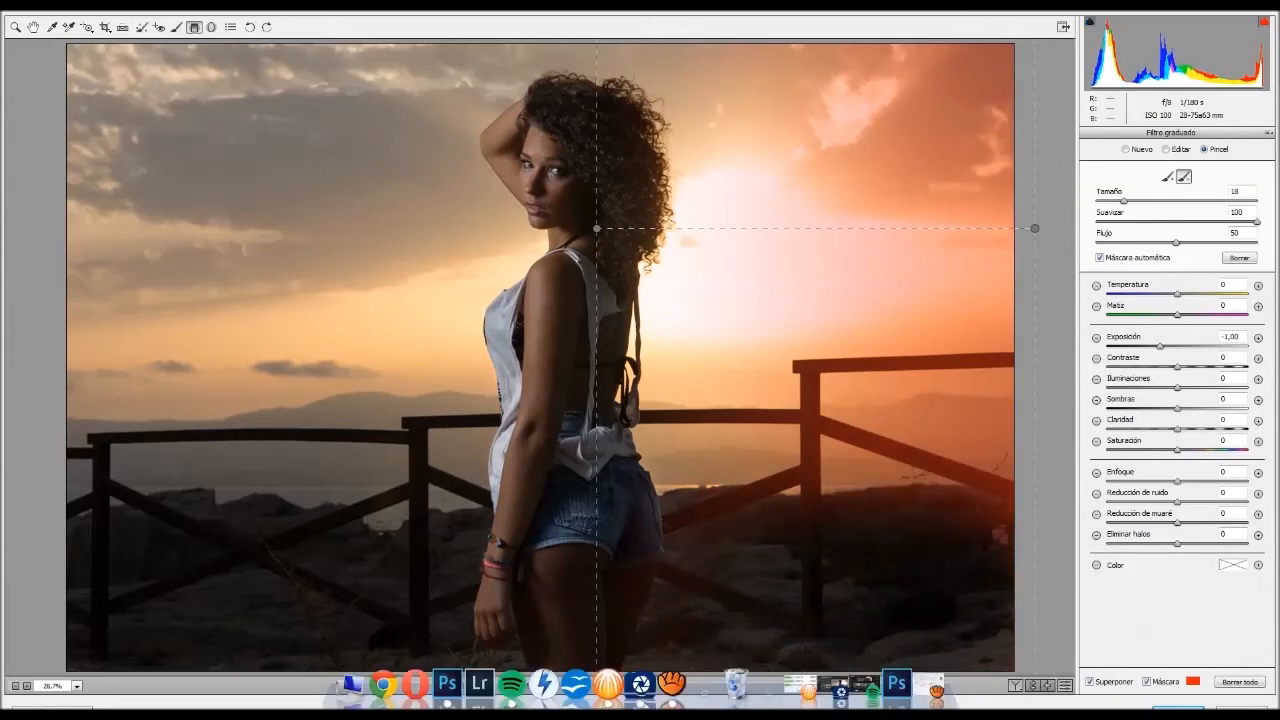
Step: Reduce the filter's erasing brush to size 12 and down to 8 for cleaning the mask around the fence post and rocks
{"action": "key", "text": "bracketleft"}
{"action": "key", "text": "bracketleft"}
{"action": "key", "text": "bracketleft"}
{"action": "key", "text": "bracketleft"}
{"action": "key", "text": "bracketleft"}
{"action": "key", "text": "bracketleft"}
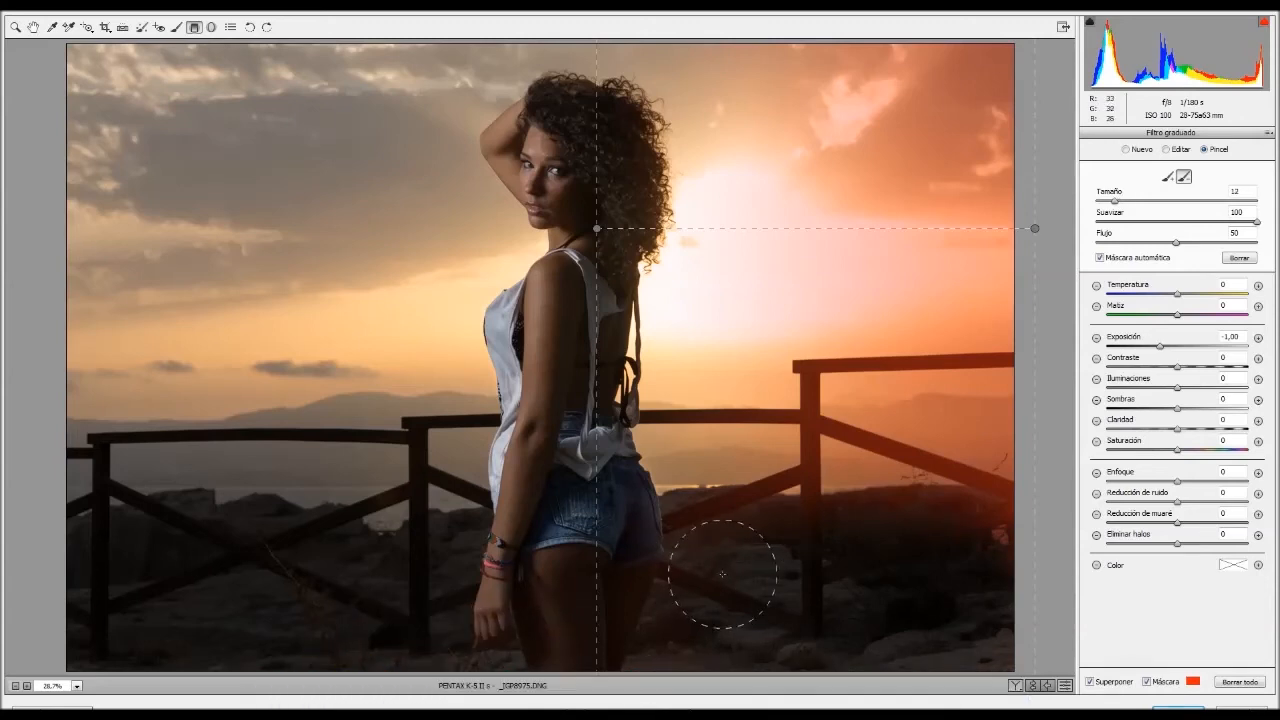
{"action": "key", "text": "bracketleft"}
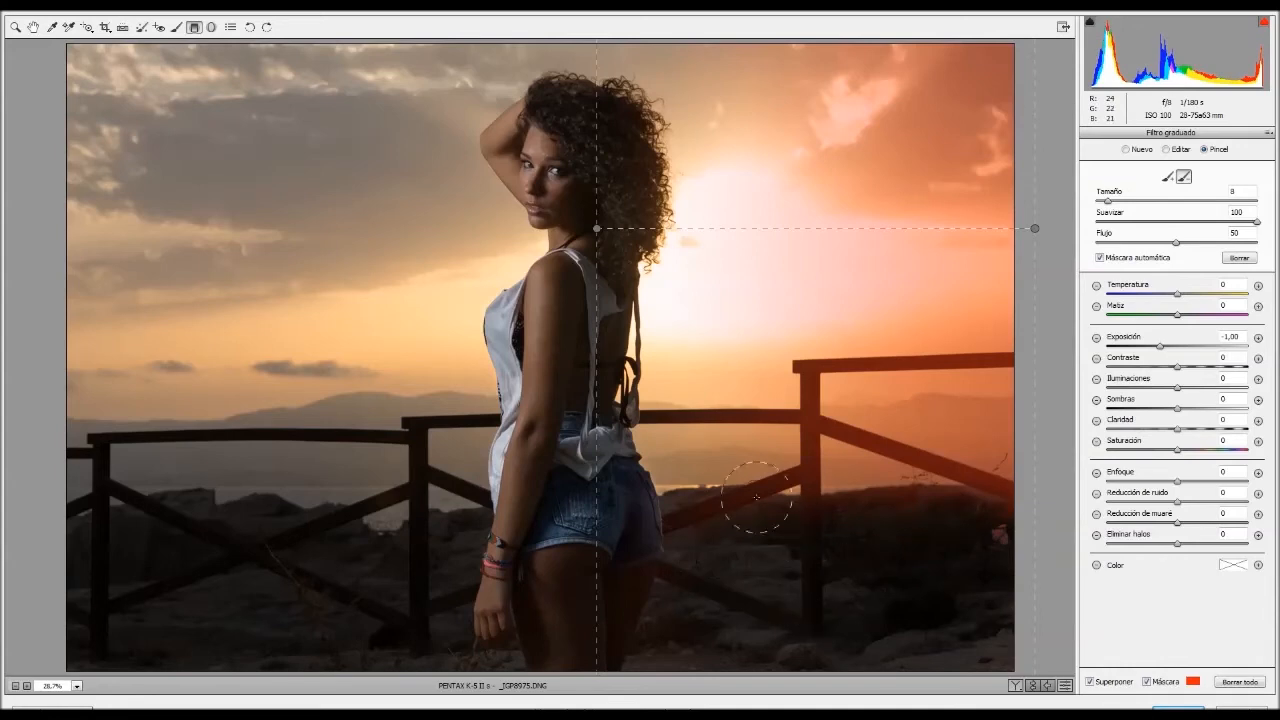
Step: Hide the mask overlay and compare the photo with and without the graduated filter
{"action": "left_click", "coordinate": [1147, 681]}
{"action": "left_click", "coordinate": [1066, 688]}
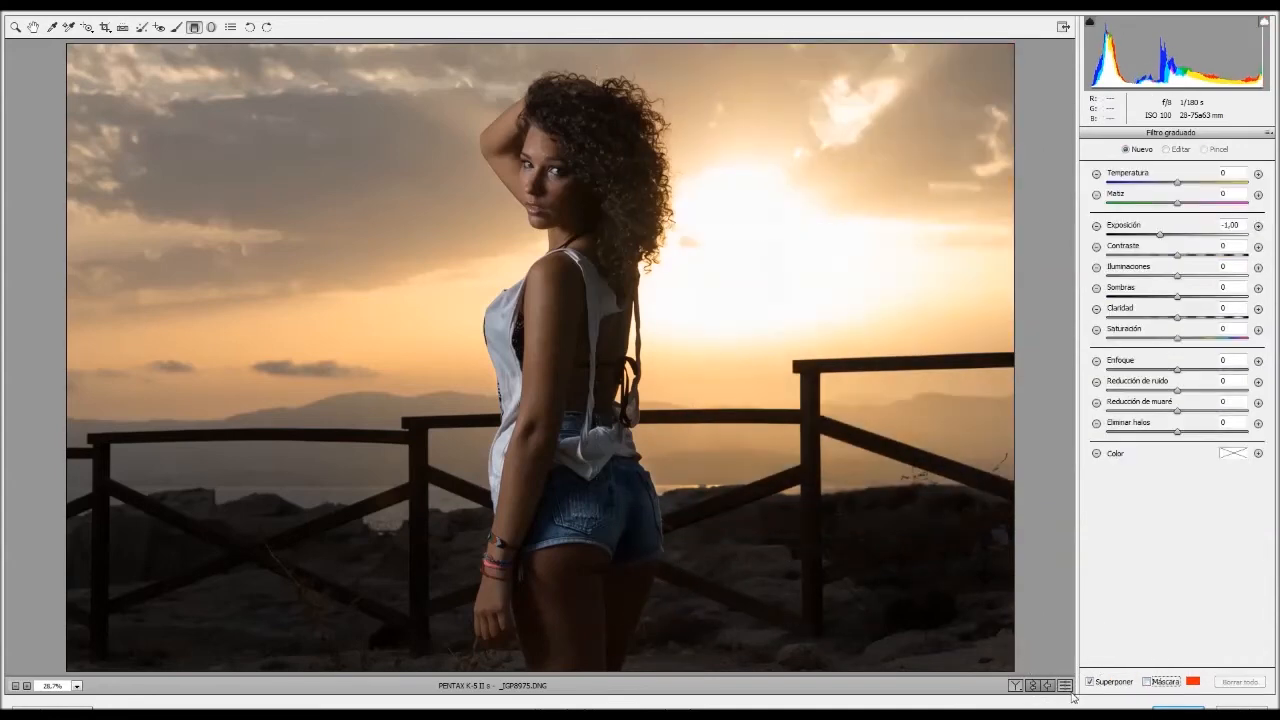
{"action": "left_click", "coordinate": [1066, 688]}
{"action": "left_click", "coordinate": [1066, 688]}
{"action": "left_click", "coordinate": [1067, 688]}
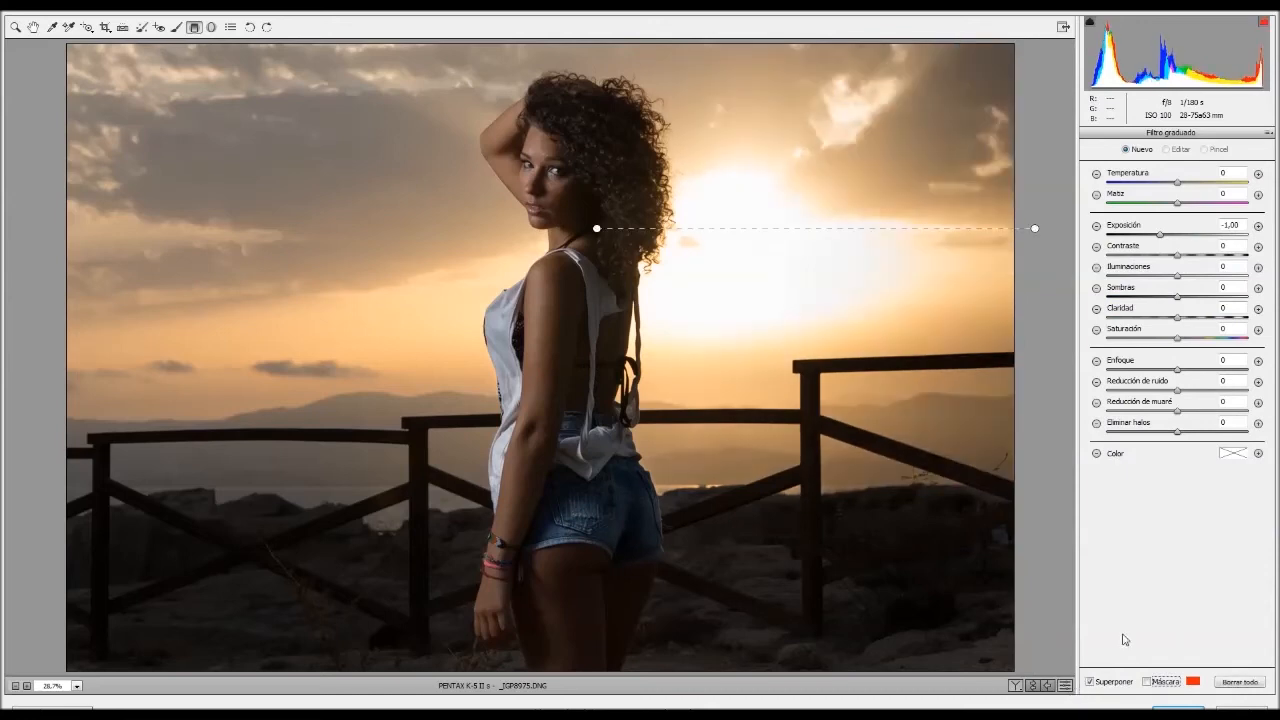
Step: Set the graduated filter's clarity to +27 and temperature to +17, and tilt its outer end slightly upward
{"action": "left_click", "coordinate": [1033, 231]}
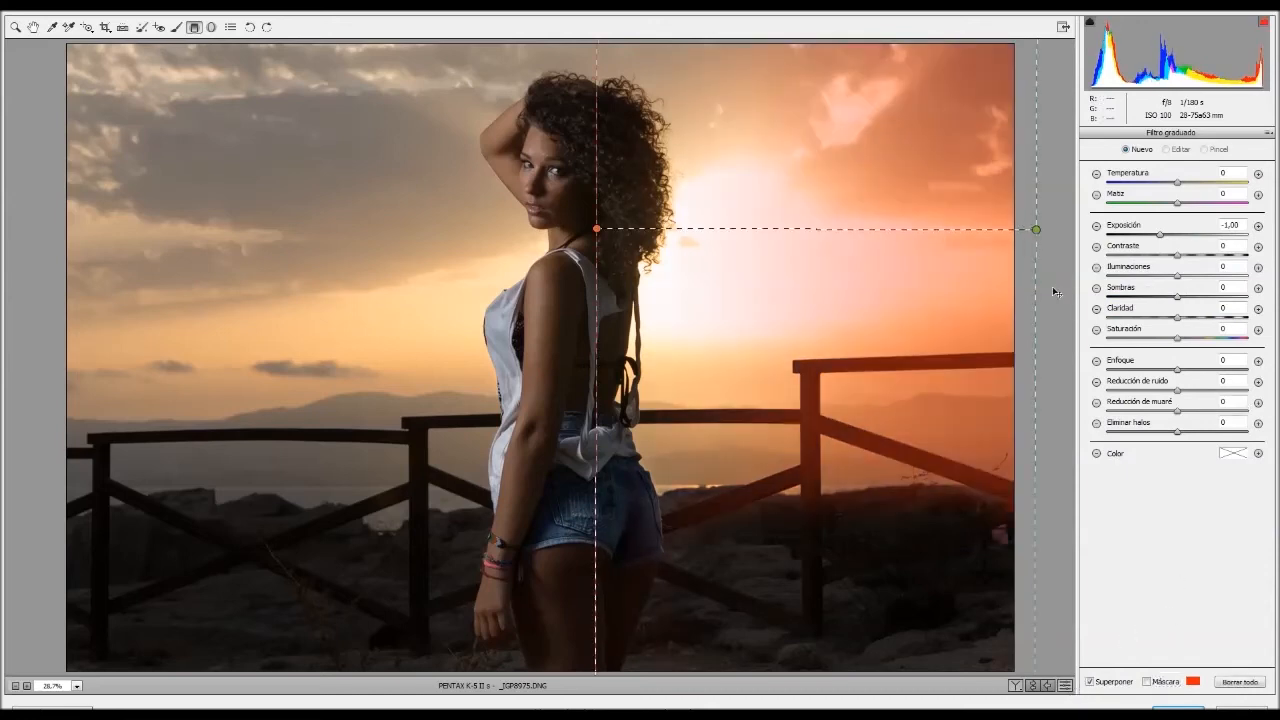
{"action": "left_click_drag", "start_coordinate": [1178, 320], "coordinate": [1196, 319]}
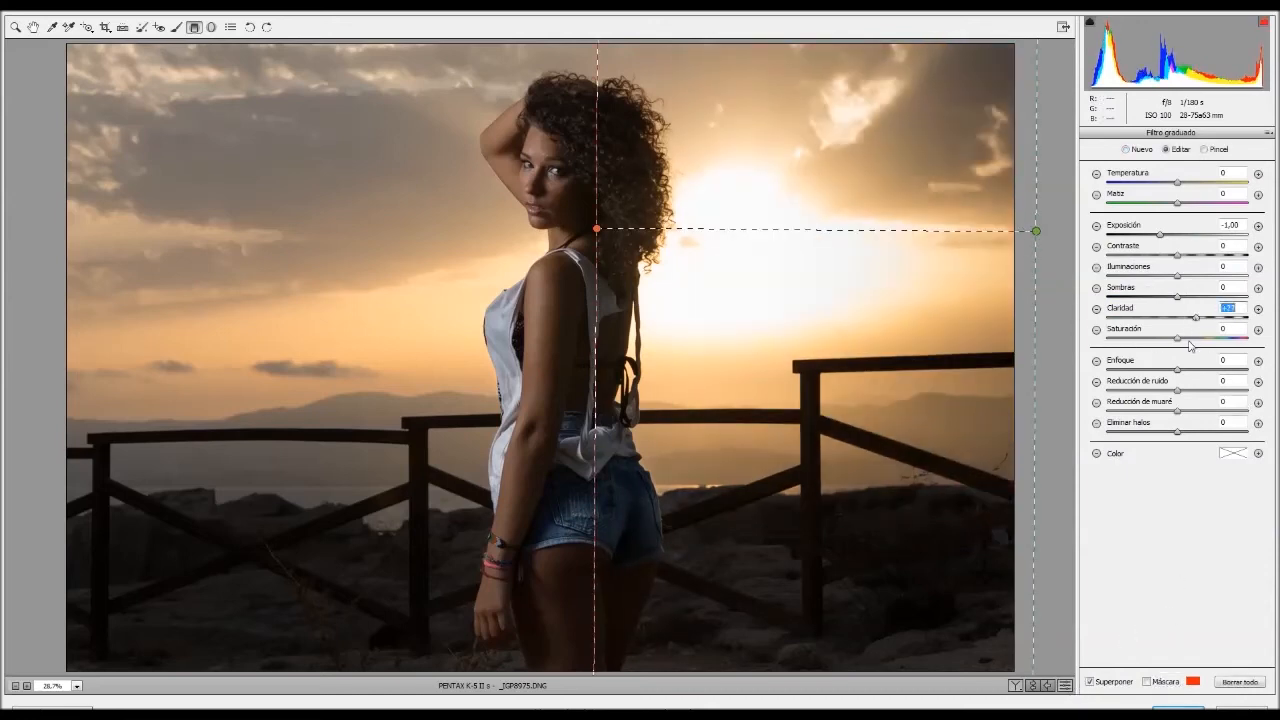
{"action": "left_click_drag", "start_coordinate": [1177, 183], "coordinate": [1189, 183]}
{"action": "left_click_drag", "start_coordinate": [1040, 232], "coordinate": [1040, 223]}
{"action": "key", "text": "ctrl+z"}
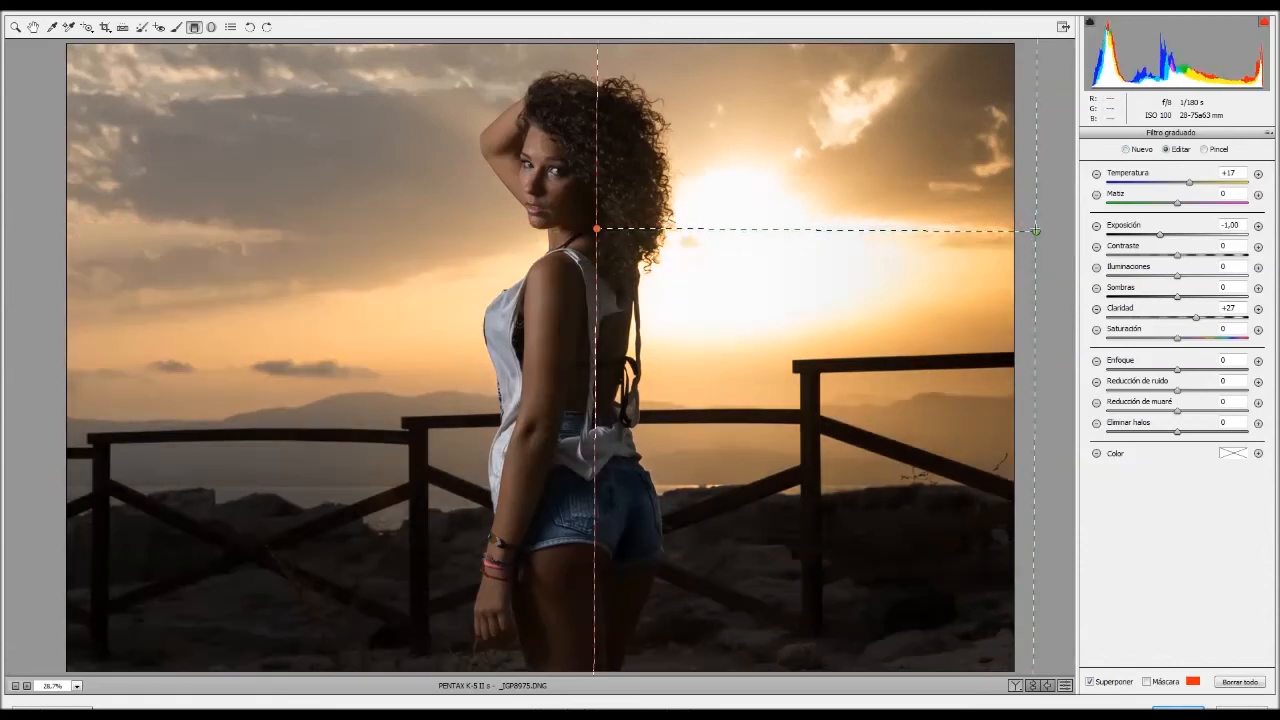
{"action": "left_click_drag", "start_coordinate": [1037, 230], "coordinate": [1045, 185]}
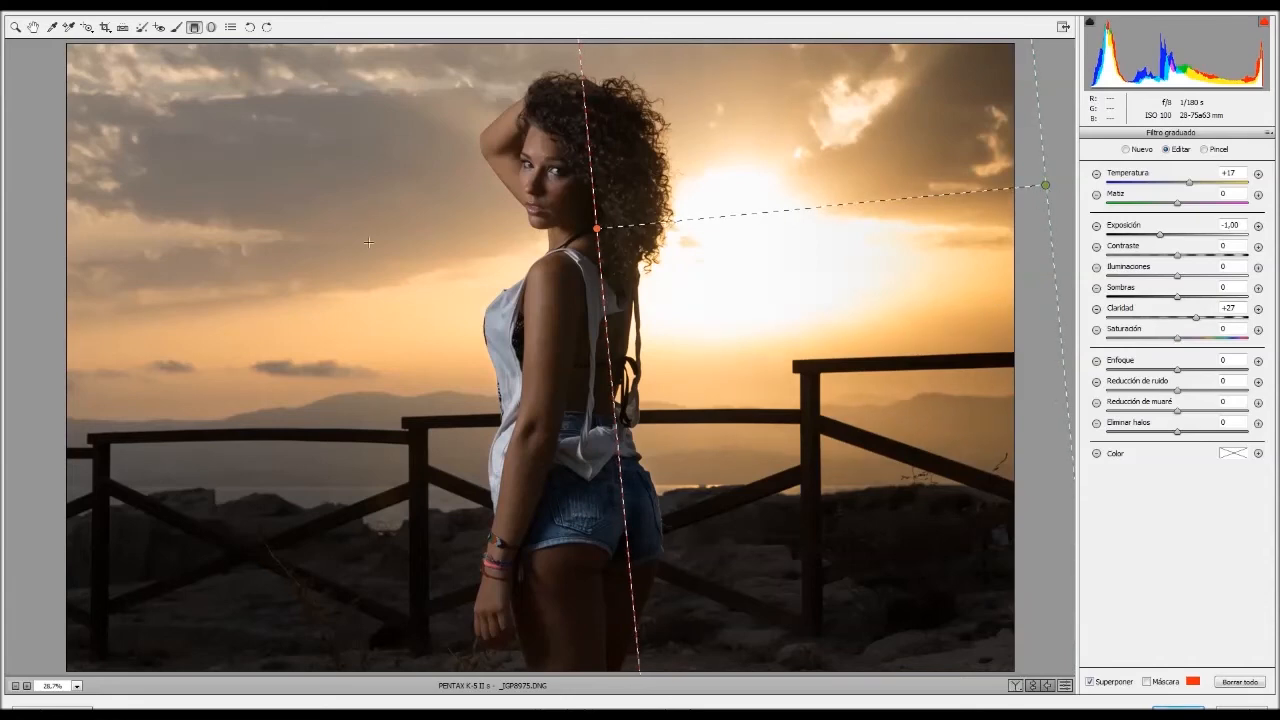
Step: Add two graduated filters with the same settings, one from the photo's upper-left corner and one from its top edge, both ending at the face
{"action": "left_click_drag", "start_coordinate": [57, 45], "coordinate": [552, 224]}
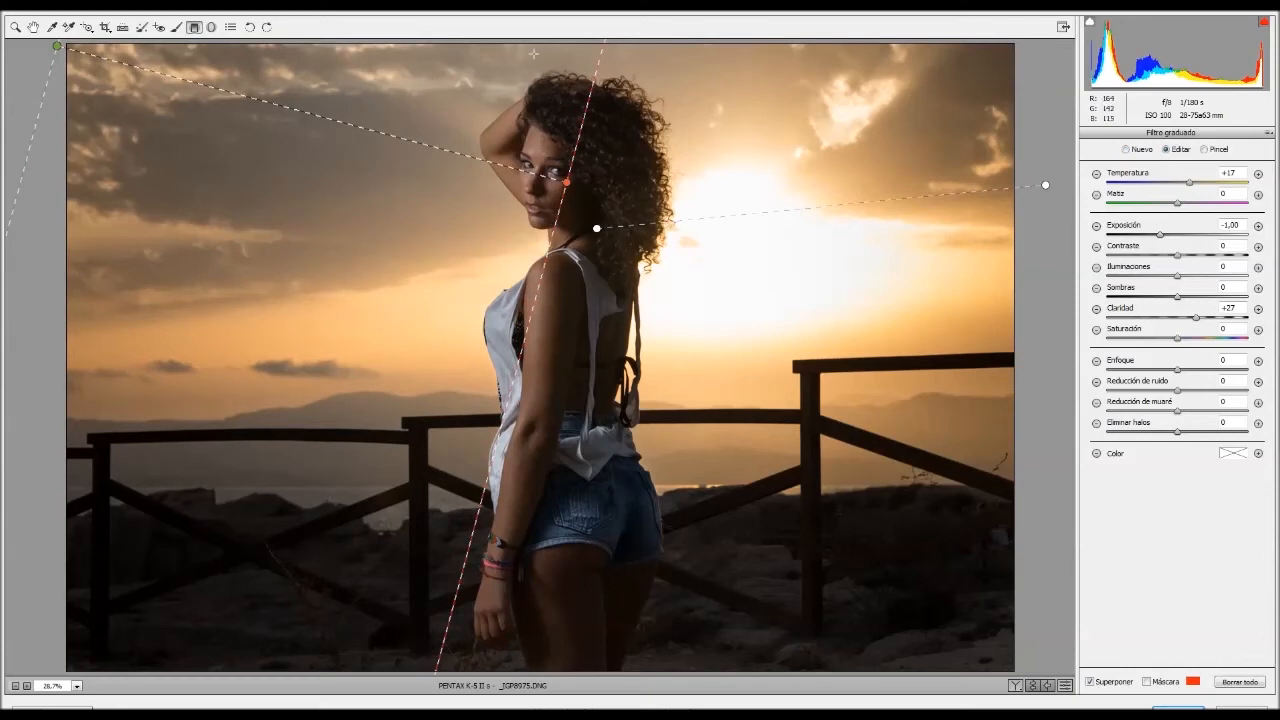
{"action": "left_click_drag", "start_coordinate": [565, 41], "coordinate": [565, 184]}
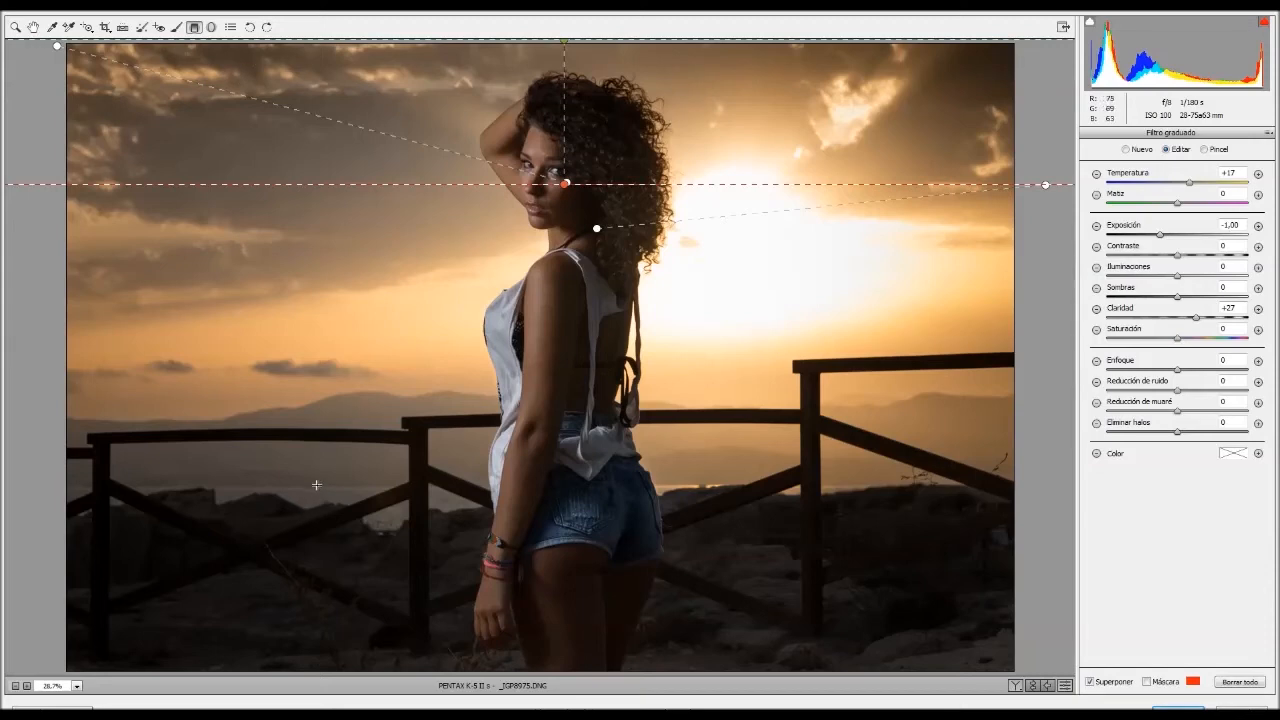
Step: Draw a circular radial filter around the woman's face with its effect applied to the interior
{"action": "left_click", "coordinate": [211, 28]}
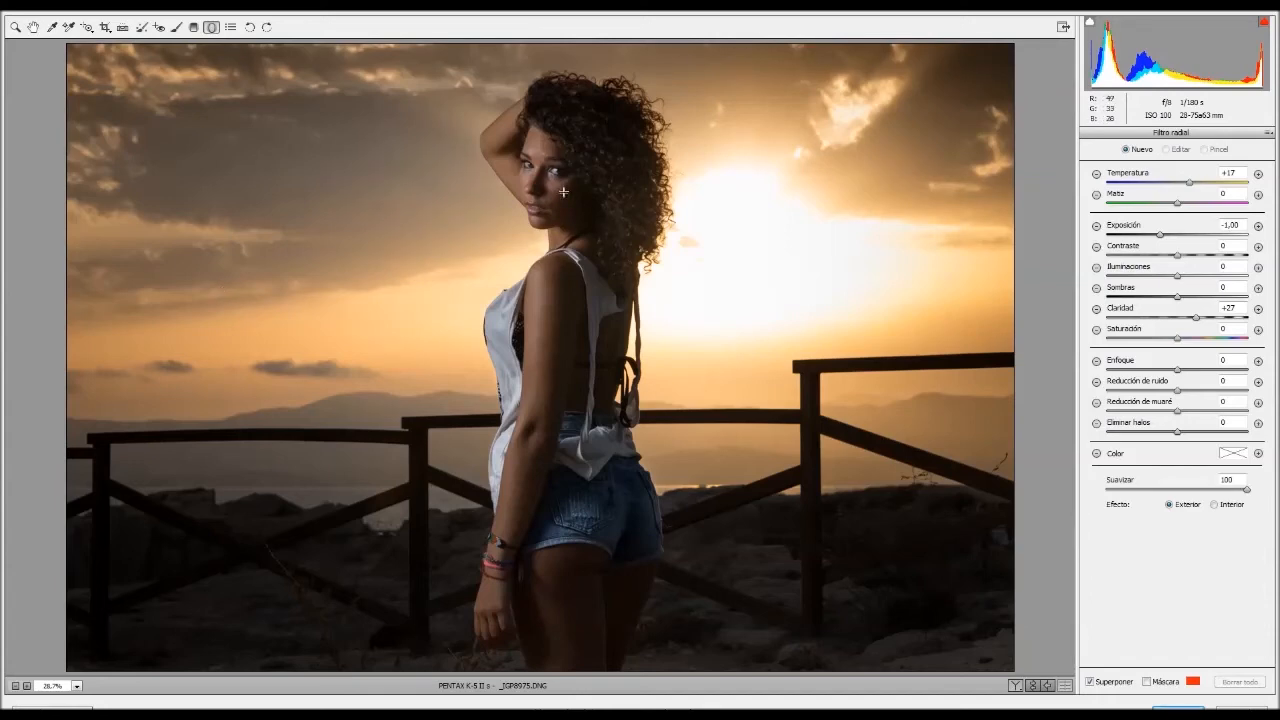
{"action": "left_click", "coordinate": [1214, 504]}
{"action": "left_click_drag", "start_coordinate": [554, 176], "coordinate": [604, 141]}
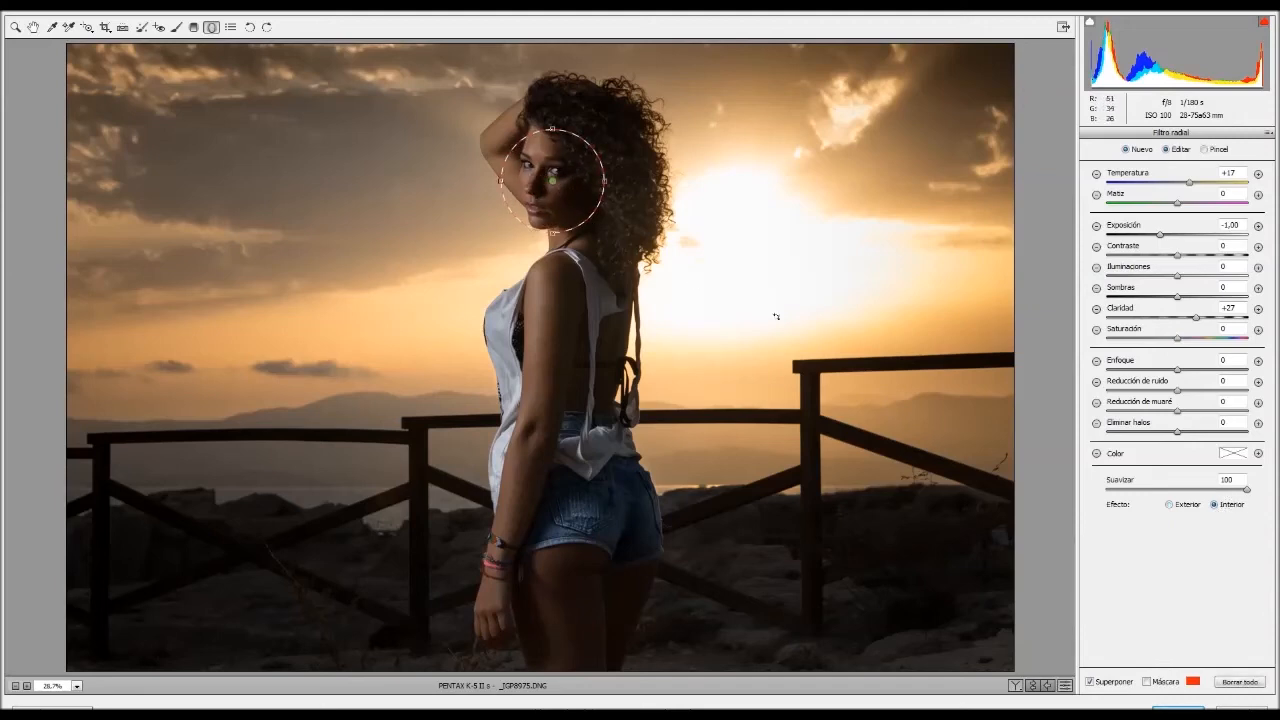
Step: Set the face filter to temperature 0, exposure +0.15 and clarity +27, and shift it slightly up toward the hair
{"action": "left_click_drag", "start_coordinate": [1159, 235], "coordinate": [1184, 237]}
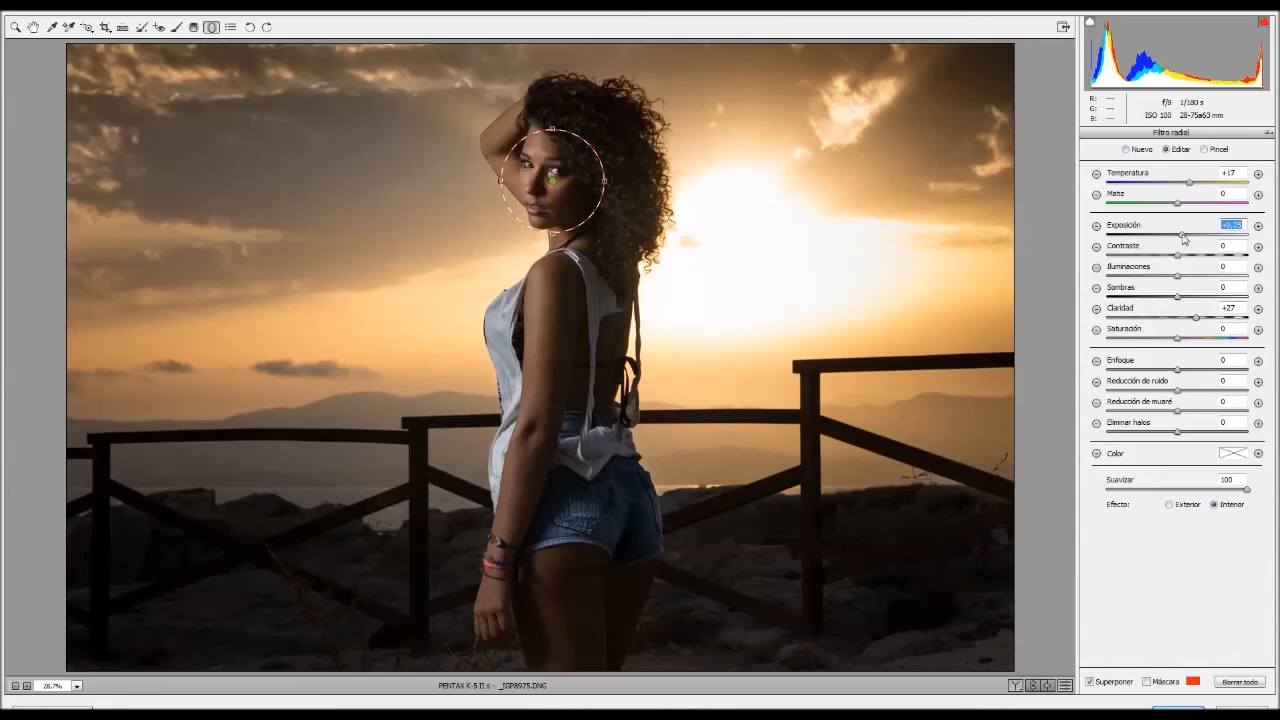
{"action": "left_click_drag", "start_coordinate": [1189, 183], "coordinate": [1191, 183]}
{"action": "left_click", "coordinate": [1098, 175]}
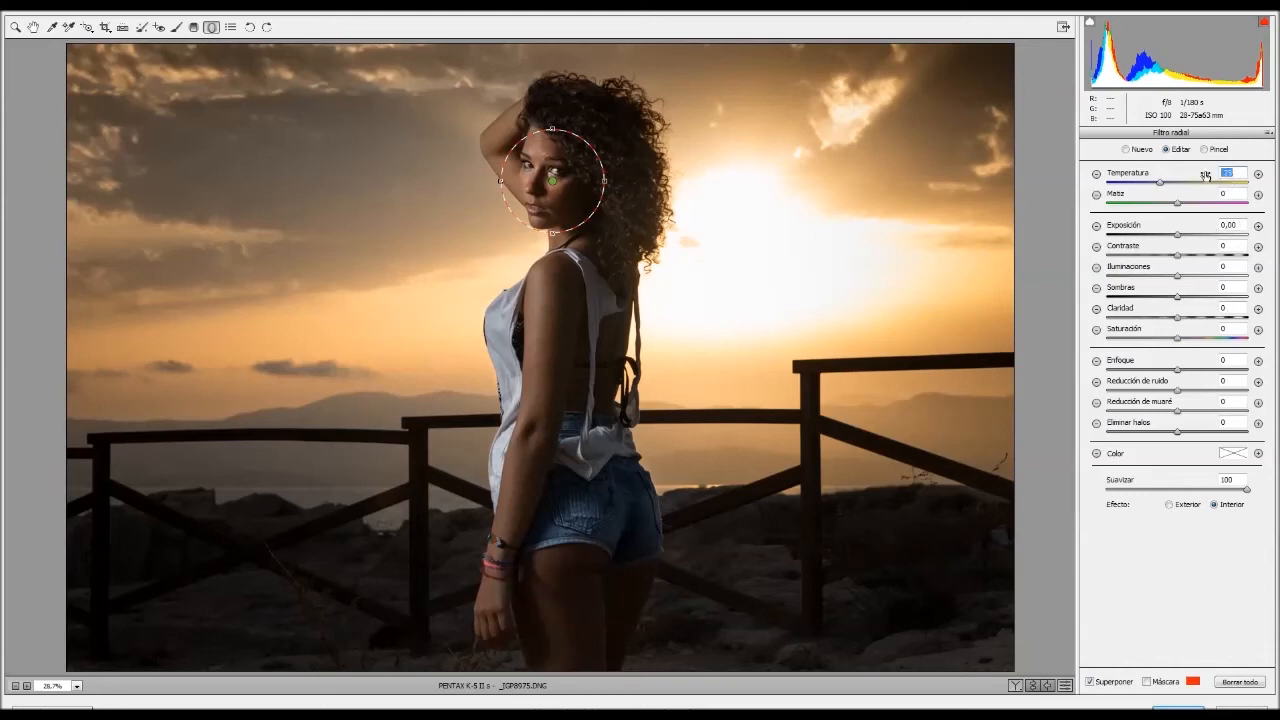
{"action": "type", "text": "0"}
{"action": "key", "text": "Up"}
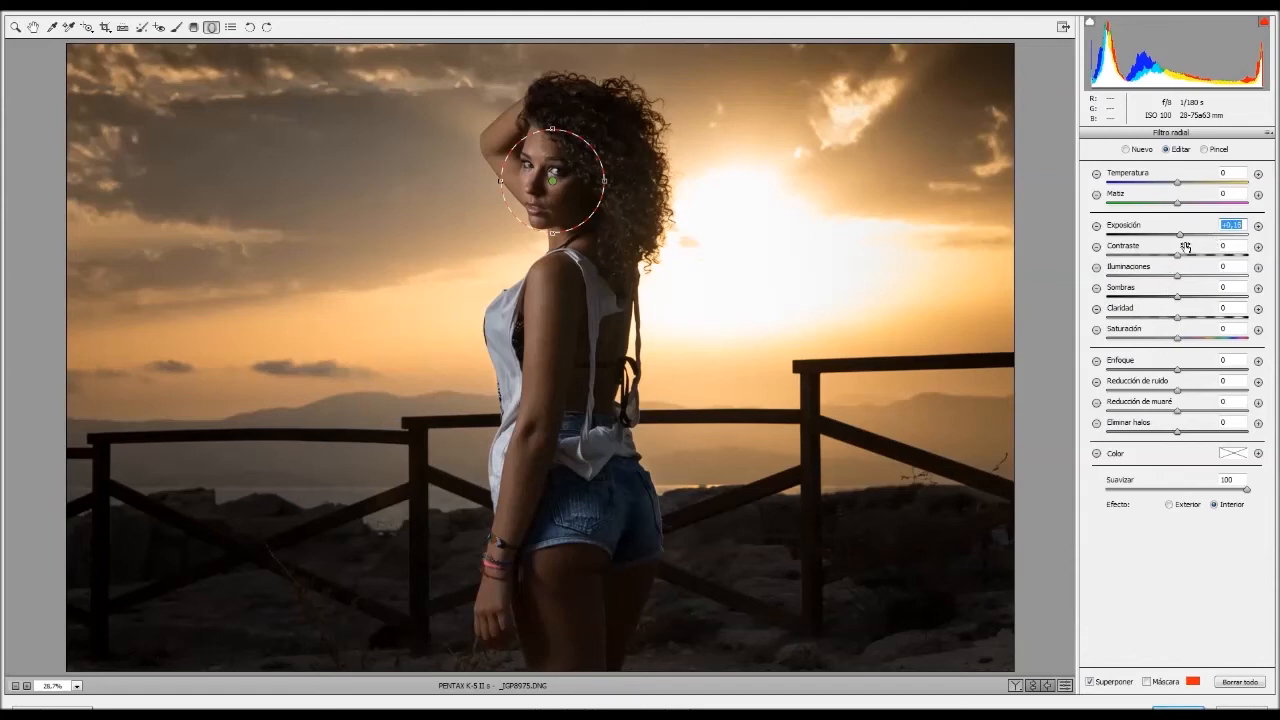
{"action": "left_click_drag", "start_coordinate": [552, 182], "coordinate": [556, 177]}
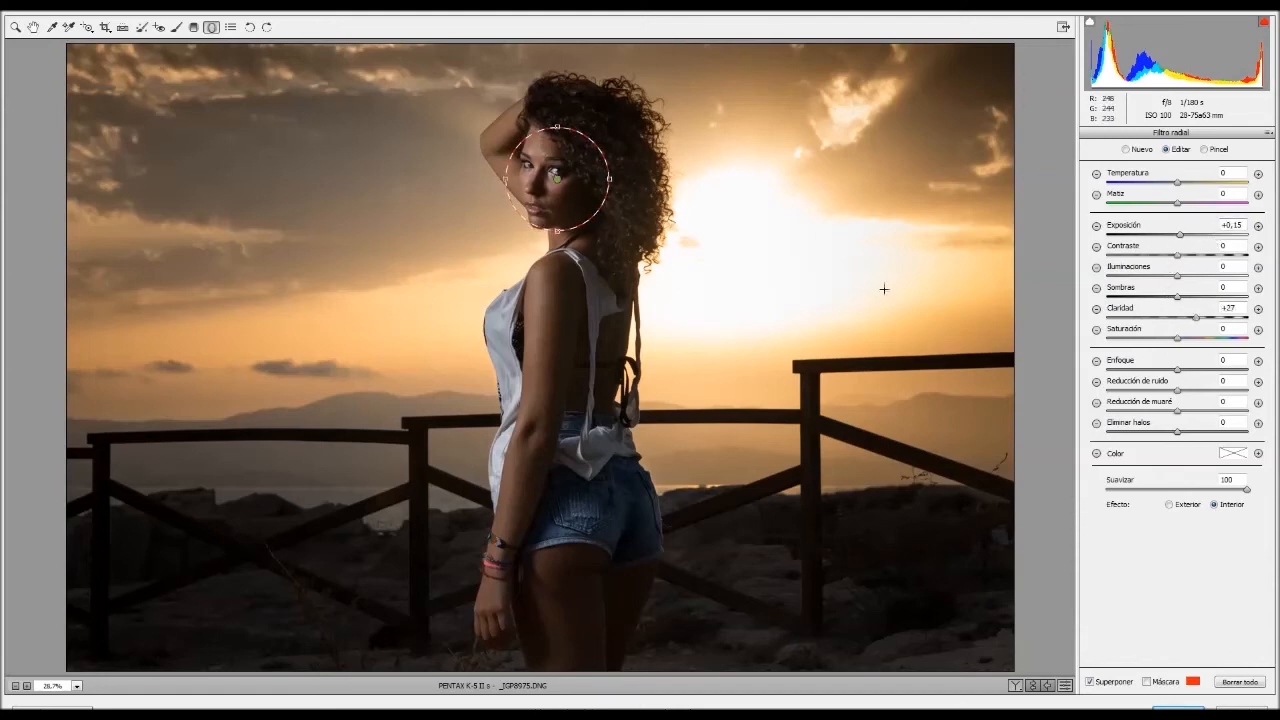
Step: Raise the face filter's exposure to +0.35 and compare the face with and without the filter
{"action": "left_click", "coordinate": [1234, 226]}
{"action": "key", "text": "Up"}
{"action": "key", "text": "Up"}
{"action": "left_click", "coordinate": [1235, 244]}
{"action": "left_click", "coordinate": [1066, 686]}
{"action": "left_click", "coordinate": [1066, 686]}
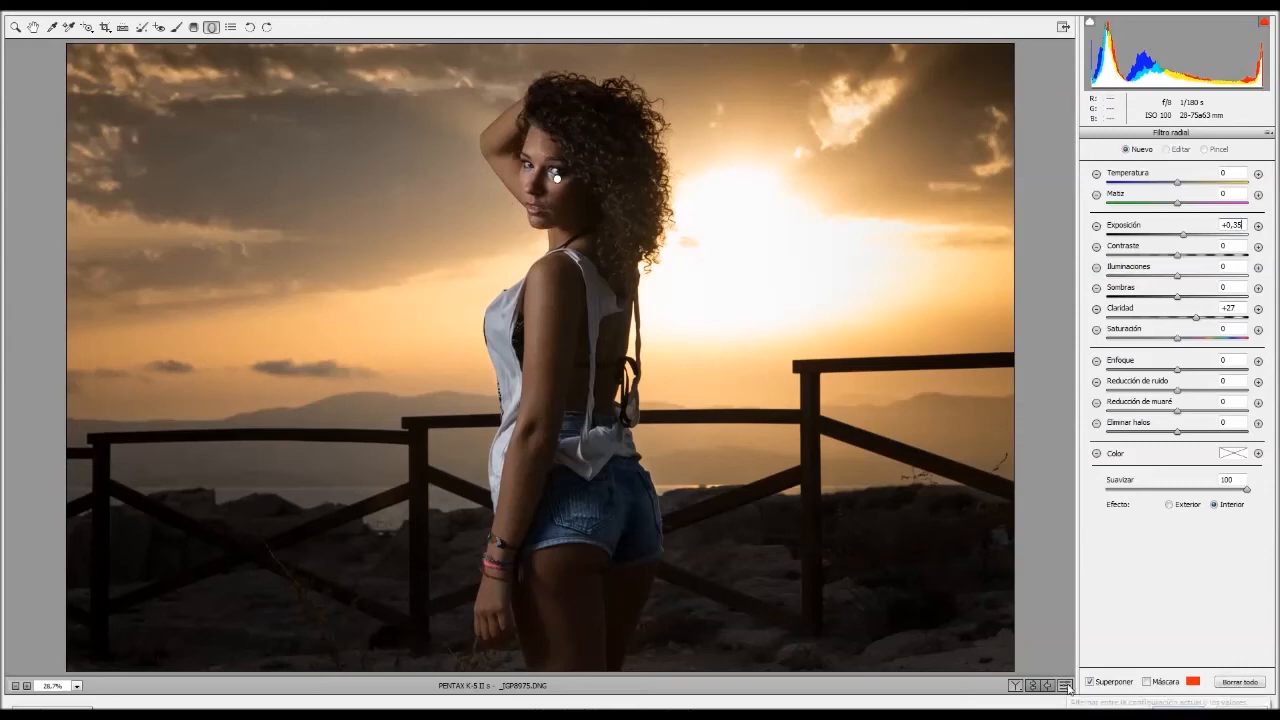
Step: Select the radial filter on the face and lower its clarity to 0
{"action": "left_click", "coordinate": [1230, 308]}
{"action": "key", "text": "Down"}
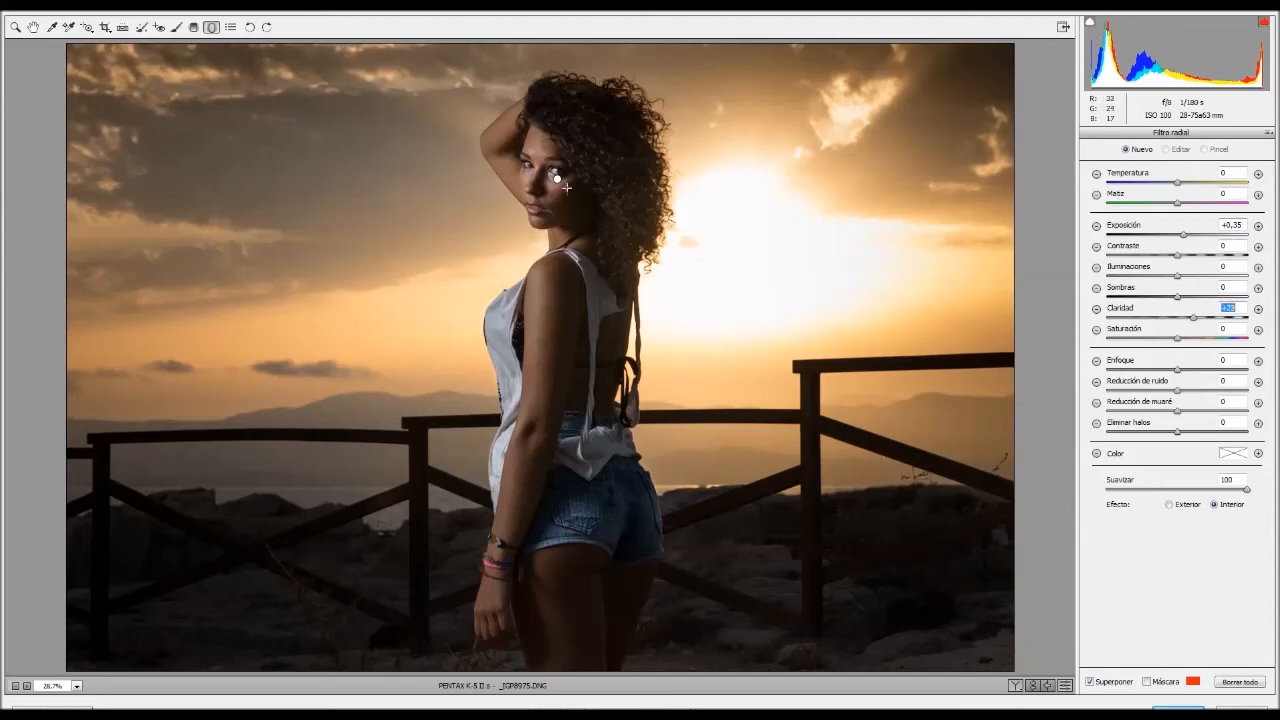
{"action": "left_click", "coordinate": [557, 178]}
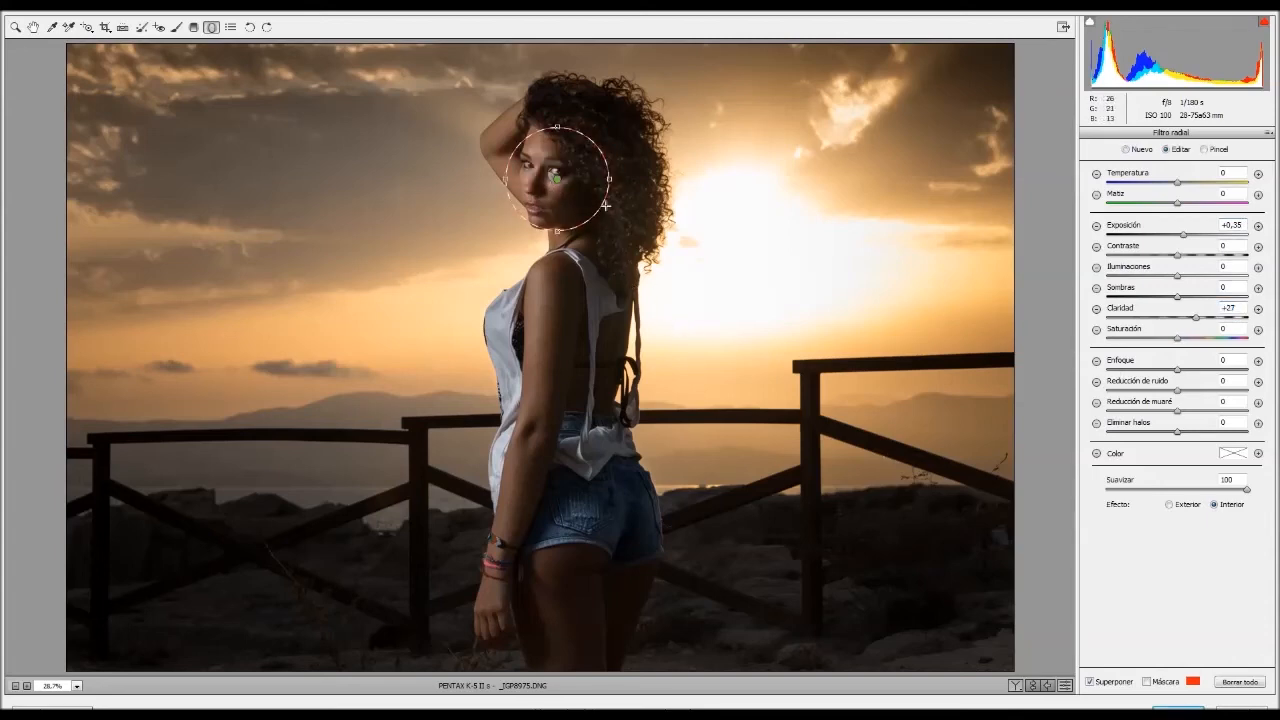
{"action": "left_click", "coordinate": [1236, 308]}
{"action": "key", "text": "Down"}
{"action": "key", "text": "Down"}
{"action": "key", "text": "Down"}
{"action": "key", "text": "Down"}
{"action": "key", "text": "Down"}
{"action": "key", "text": "Down"}
Step: Set the face filter's exposure to +0.20 and shadows to +5, and compare the result with the unfiltered face
{"action": "left_click", "coordinate": [1245, 228]}
{"action": "key", "text": "Down"}
{"action": "left_click", "coordinate": [1232, 287]}
{"action": "key", "text": "Up"}
{"action": "key", "text": "Up"}
{"action": "key", "text": "Up"}
{"action": "key", "text": "Up"}
{"action": "left_click", "coordinate": [1066, 686]}
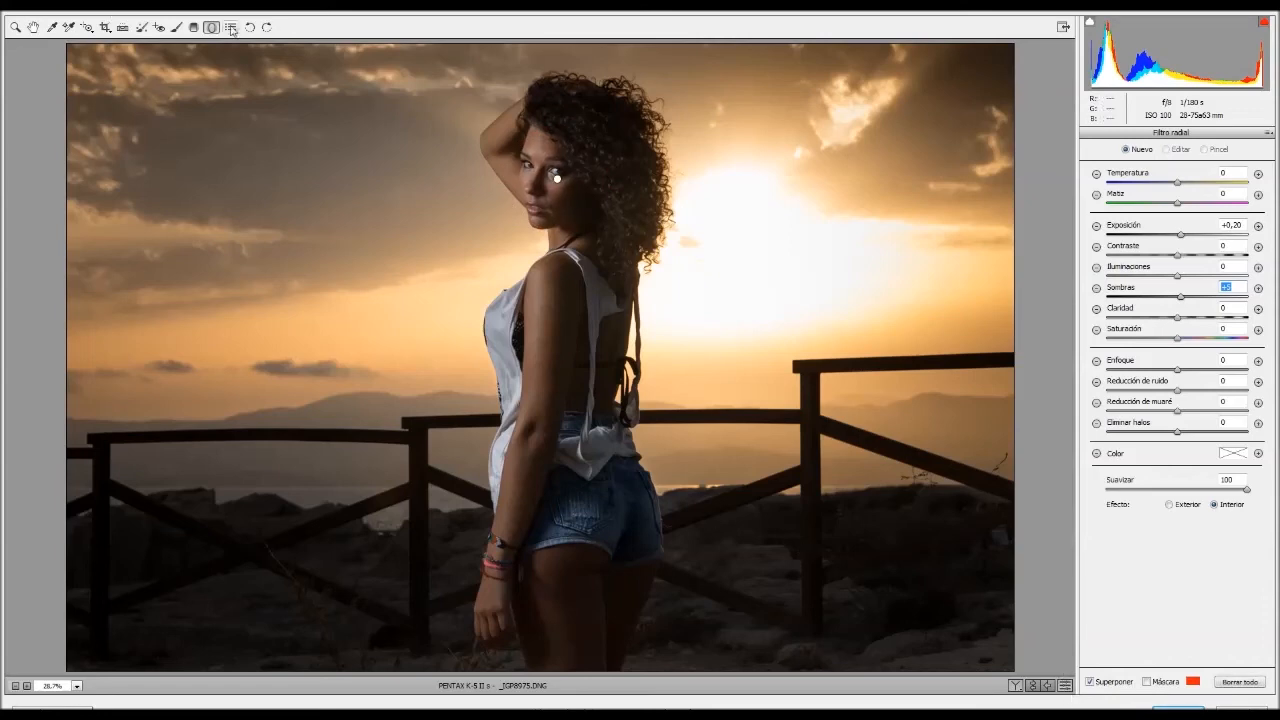
Step: Start a new adjustment brush and reduce its size to 6 for finer work on the model
{"action": "left_click", "coordinate": [176, 27]}
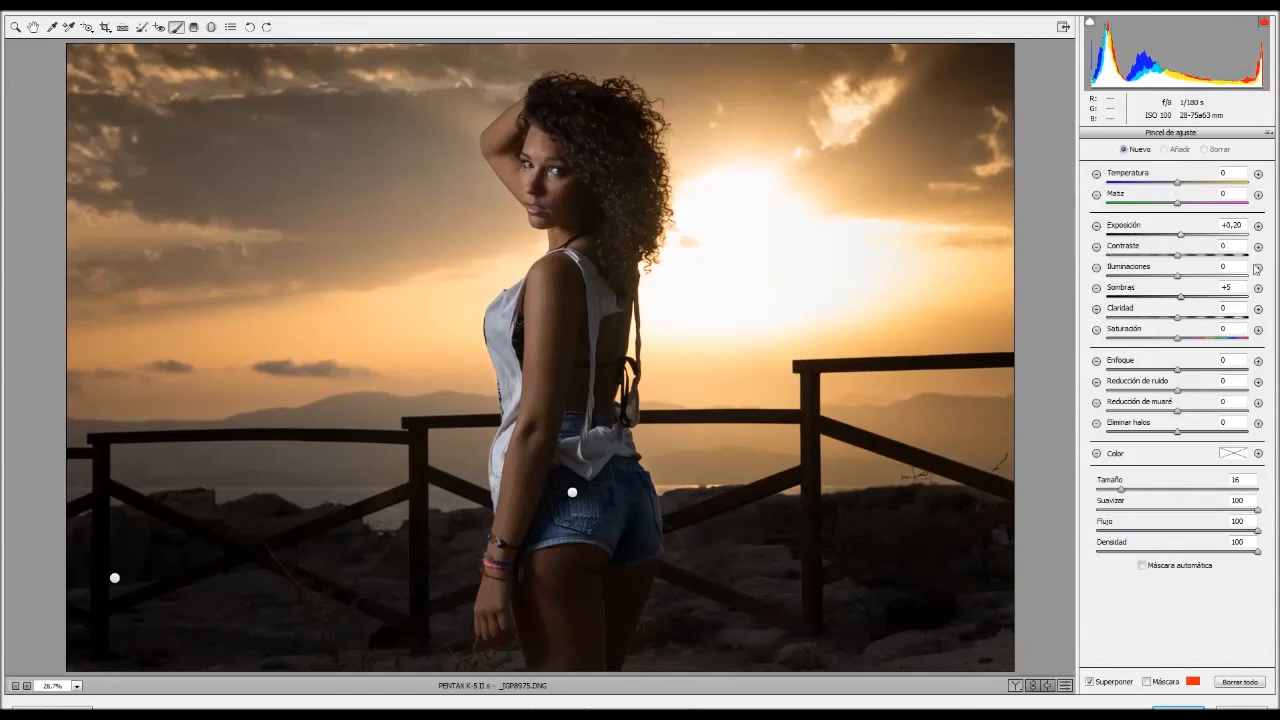
{"action": "key", "text": "bracketleft"}
{"action": "key", "text": "bracketleft"}
{"action": "key", "text": "bracketleft"}
{"action": "key", "text": "bracketleft"}
{"action": "key", "text": "bracketleft"}
{"action": "key", "text": "bracketleft"}
{"action": "key", "text": "bracketleft"}
{"action": "key", "text": "bracketleft"}
{"action": "key", "text": "bracketleft"}
Step: Review the workflow options for color space, bit depth, resolution and opening as smart objects, and accept them
{"action": "left_click", "coordinate": [558, 689]}
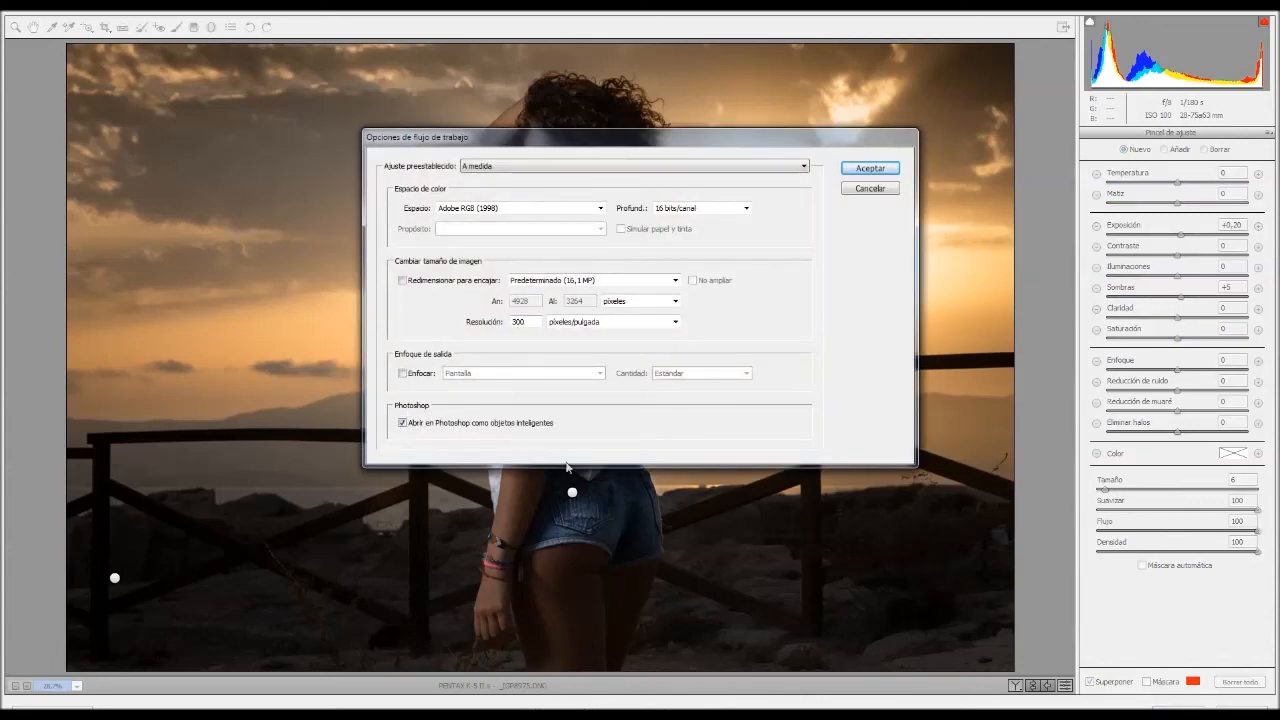
{"action": "left_click", "coordinate": [866, 169]}
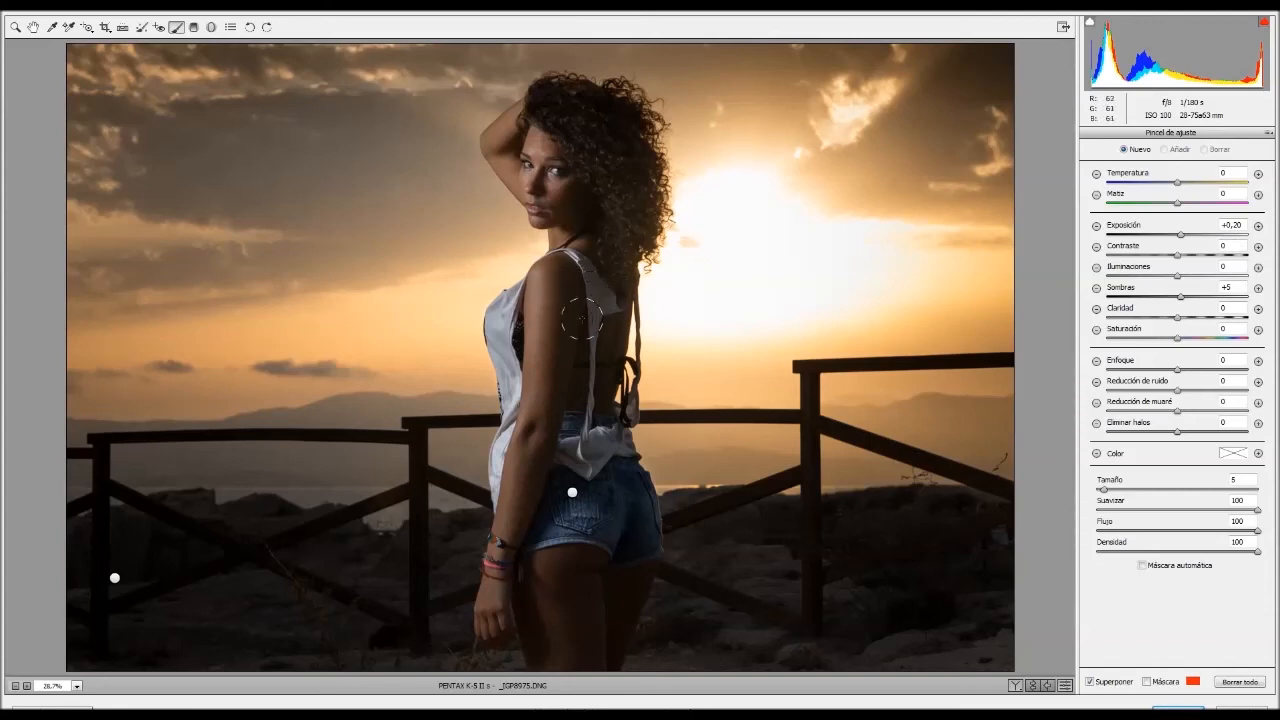
Step: Paint a new brush adjustment over the model's back, arm, hair and upper thighs
{"action": "key", "text": "bracketleft"}
{"action": "mouse_move", "coordinate": [603, 390]}
{"action": "left_mouse_down"}
{"action": "mouse_move", "coordinate": [602, 310]}
{"action": "mouse_move", "coordinate": [595, 284]}
{"action": "mouse_move", "coordinate": [596, 369]}
{"action": "mouse_move", "coordinate": [587, 244]}
{"action": "mouse_move", "coordinate": [574, 298]}
{"action": "mouse_move", "coordinate": [579, 313]}
{"action": "mouse_move", "coordinate": [590, 237]}
{"action": "left_mouse_up"}
{"action": "mouse_move", "coordinate": [587, 191]}
{"action": "left_mouse_down"}
{"action": "mouse_move", "coordinate": [592, 142]}
{"action": "mouse_move", "coordinate": [575, 115]}
{"action": "left_mouse_up"}
{"action": "mouse_move", "coordinate": [612, 208]}
{"action": "left_mouse_down"}
{"action": "mouse_move", "coordinate": [604, 411]}
{"action": "mouse_move", "coordinate": [604, 381]}
{"action": "mouse_move", "coordinate": [605, 400]}
{"action": "left_mouse_up"}
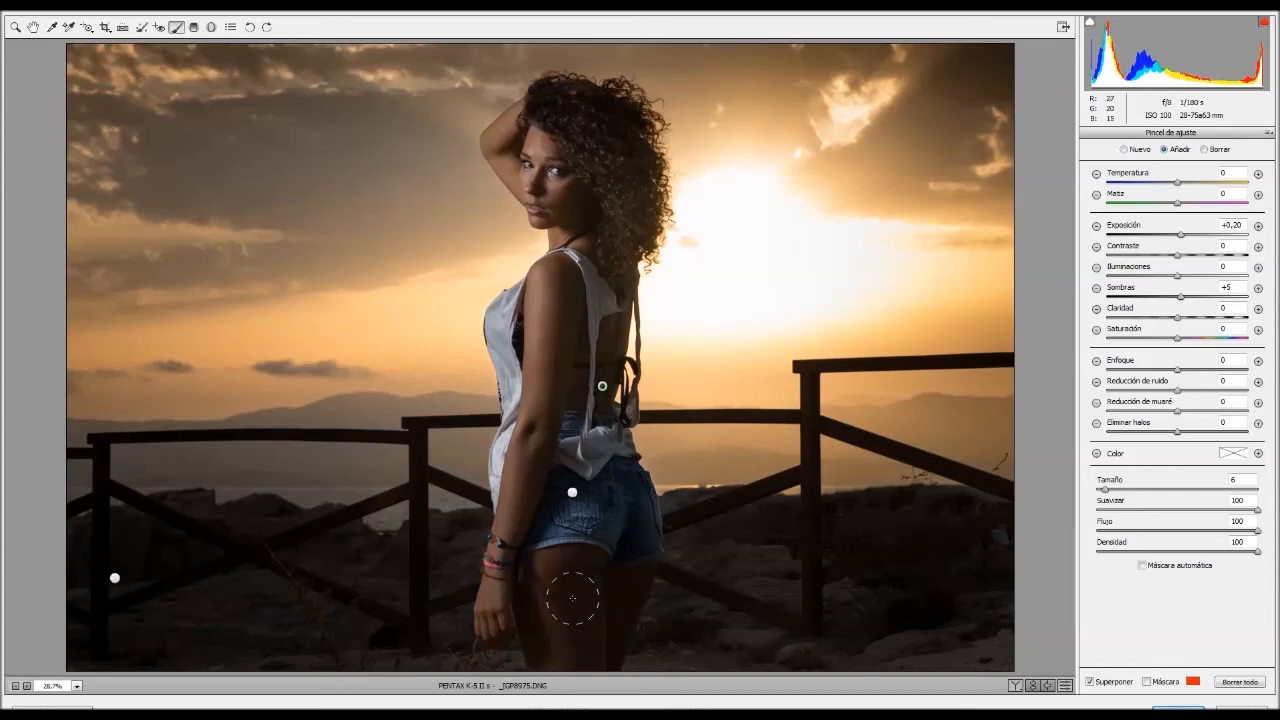
{"action": "mouse_move", "coordinate": [580, 594]}
{"action": "left_mouse_down"}
{"action": "mouse_move", "coordinate": [590, 641]}
{"action": "mouse_move", "coordinate": [622, 576]}
{"action": "mouse_move", "coordinate": [605, 620]}
{"action": "mouse_move", "coordinate": [620, 586]}
{"action": "mouse_move", "coordinate": [578, 608]}
{"action": "mouse_move", "coordinate": [548, 584]}
{"action": "left_mouse_up"}
Step: Show the mask overlay and erase the brush spill beyond the model's back and around the edges of her thighs
{"action": "left_click", "coordinate": [1152, 682]}
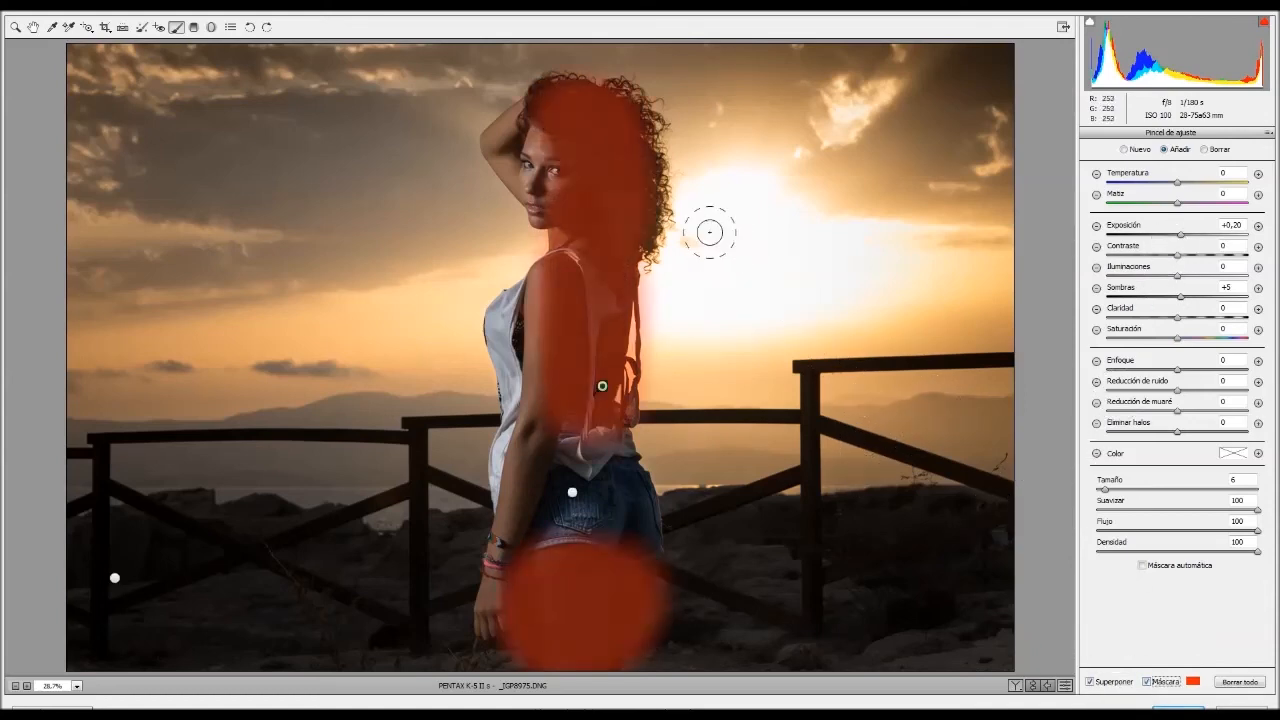
{"action": "left_click", "coordinate": [1206, 149]}
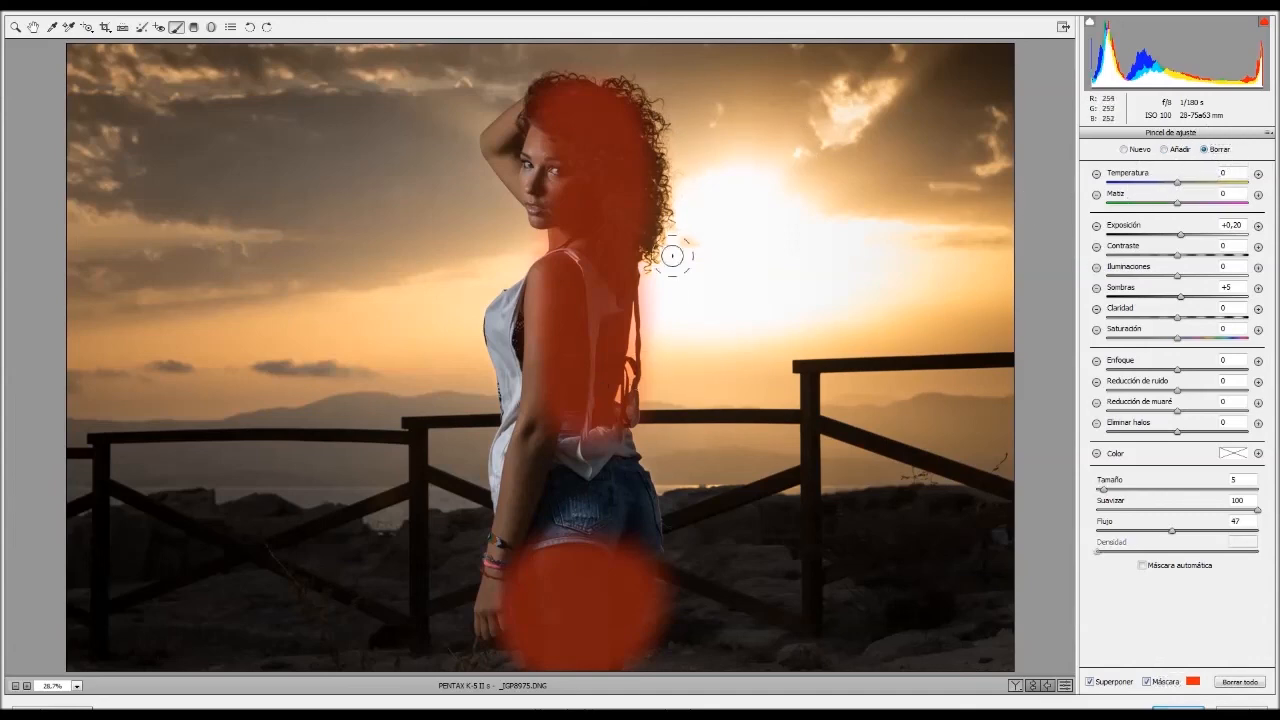
{"action": "left_click_drag", "start_coordinate": [671, 257], "coordinate": [655, 410]}
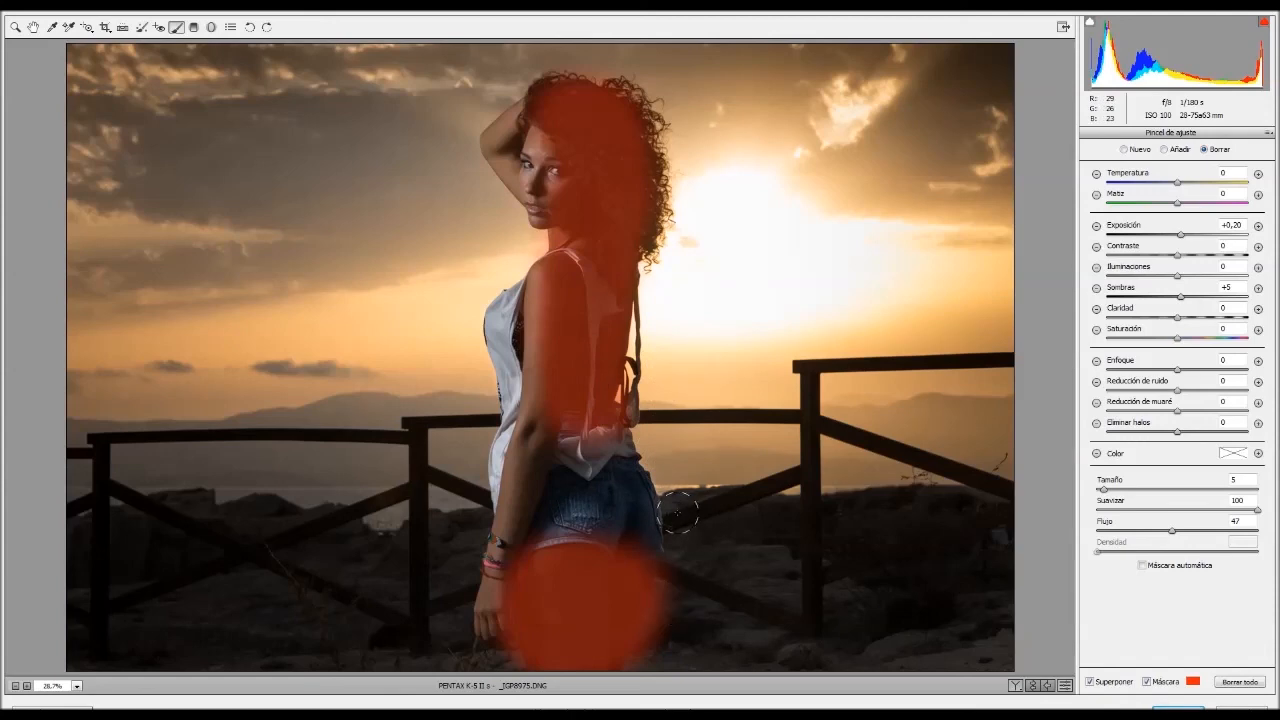
{"action": "mouse_move", "coordinate": [653, 657]}
{"action": "left_mouse_down"}
{"action": "mouse_move", "coordinate": [660, 585]}
{"action": "mouse_move", "coordinate": [638, 650]}
{"action": "left_mouse_up"}
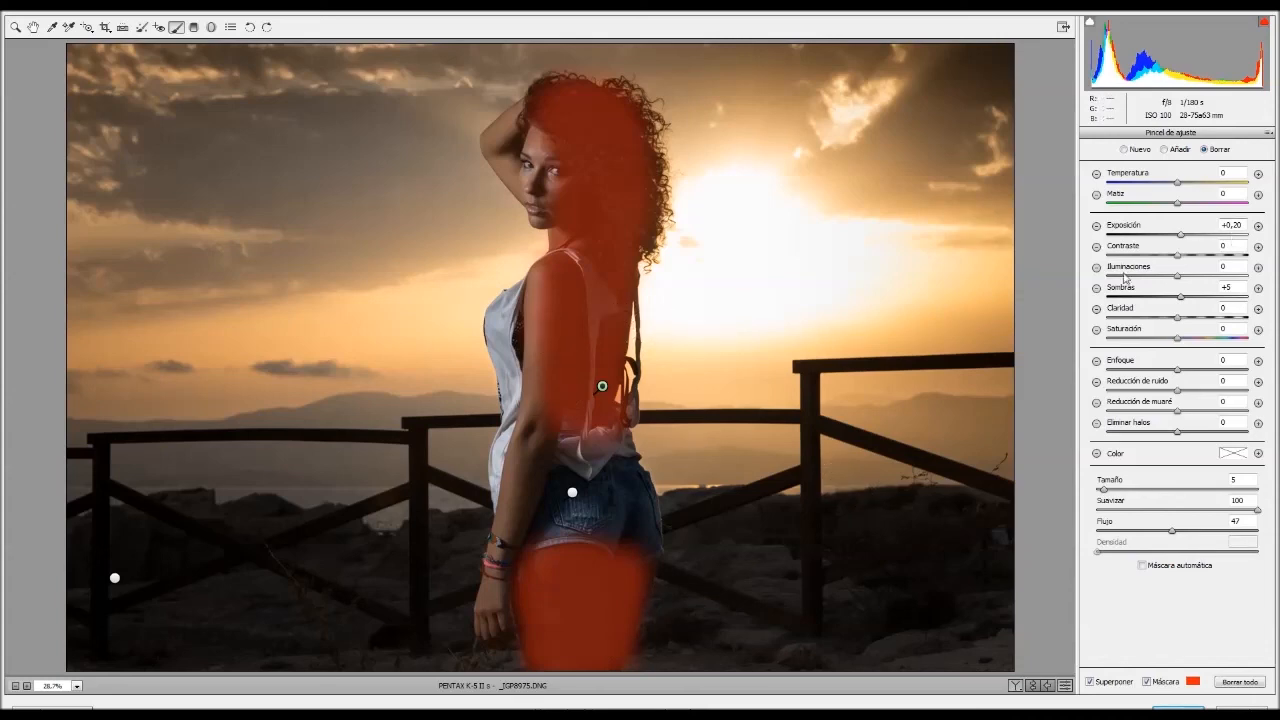
Step: Hide the mask, set the brushed area's shadows to +10 and exposure to +0.05, and compare the result
{"action": "left_click", "coordinate": [1146, 682]}
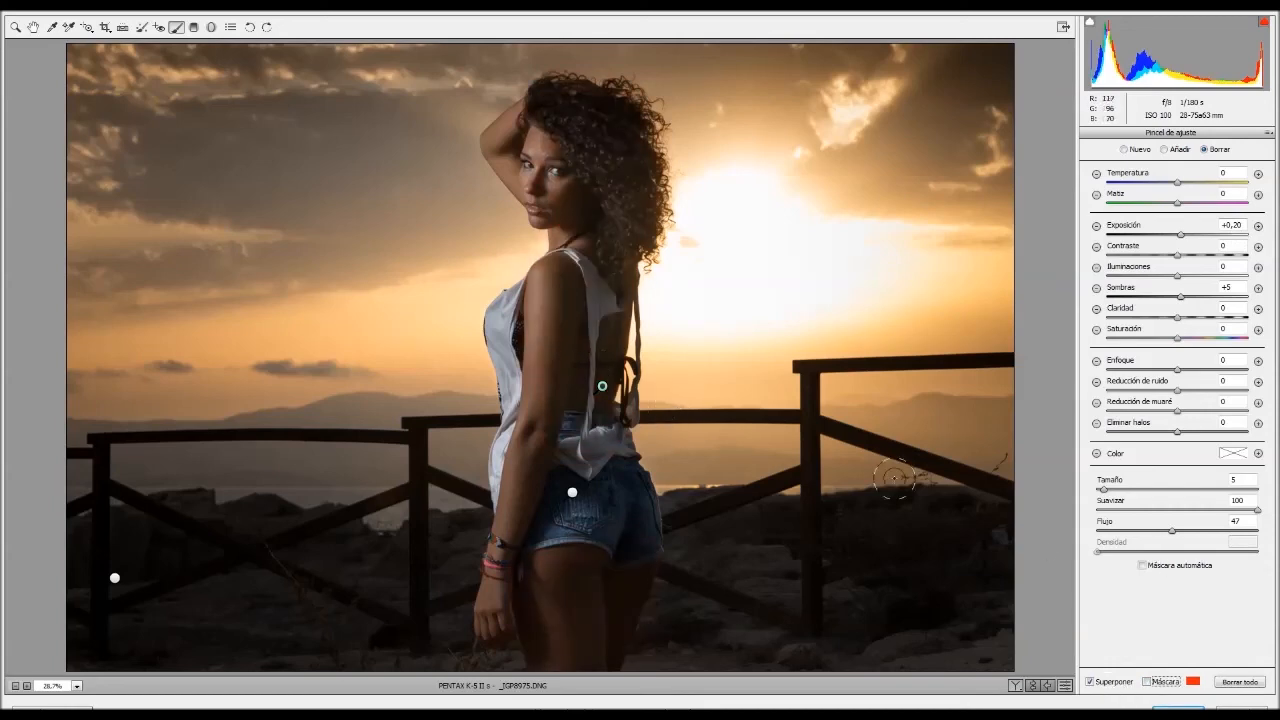
{"action": "left_click_drag", "start_coordinate": [1232, 288], "coordinate": [1185, 298]}
{"action": "left_click_drag", "start_coordinate": [1246, 228], "coordinate": [1238, 228]}
{"action": "left_click", "coordinate": [1066, 688]}
{"action": "left_click", "coordinate": [1066, 688]}
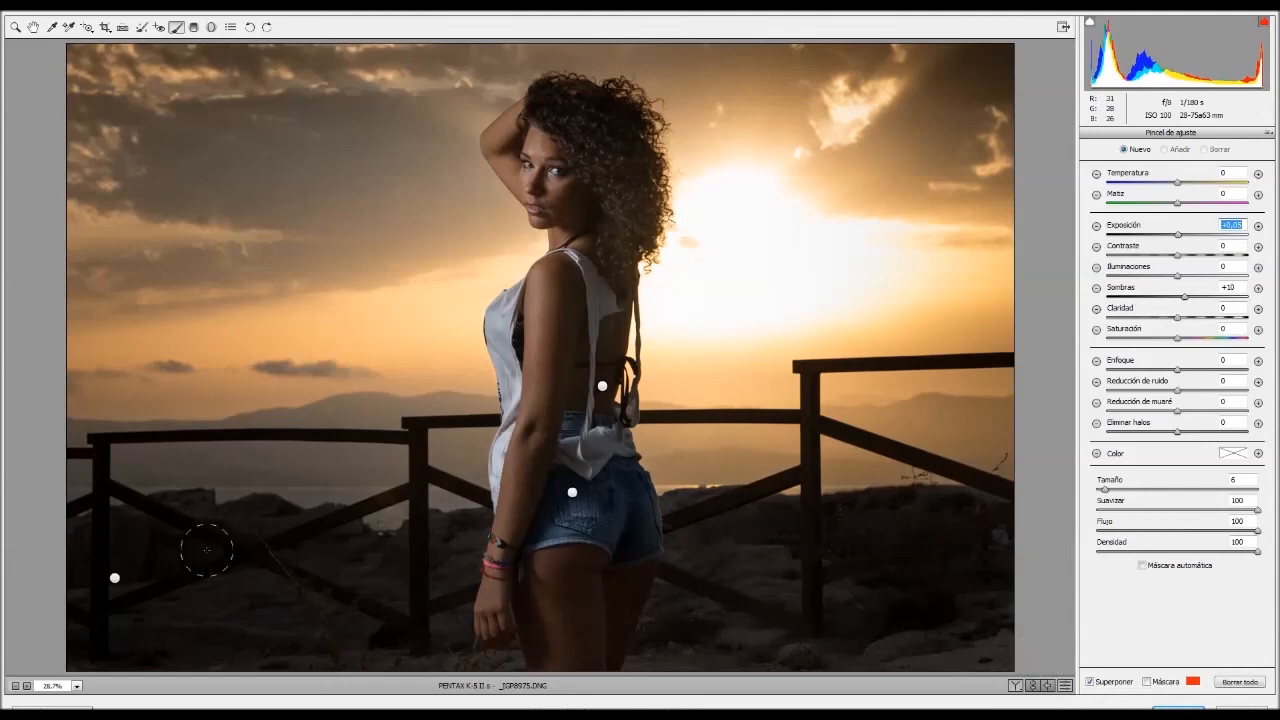
Step: Try a much stronger exposure on the brush adjustment at the model's back, and return it to +0.05
{"action": "left_click", "coordinate": [602, 385]}
{"action": "left_click_drag", "start_coordinate": [1178, 235], "coordinate": [1214, 241]}
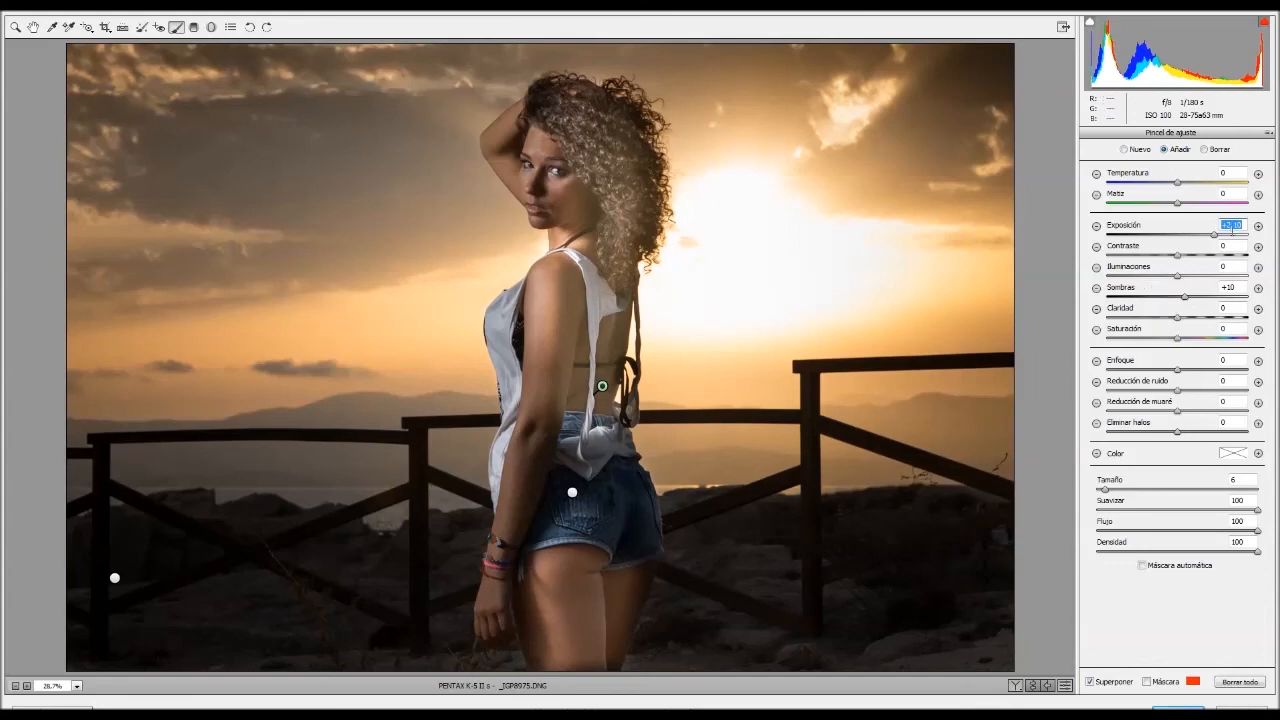
{"action": "left_click_drag", "start_coordinate": [1201, 236], "coordinate": [1186, 236]}
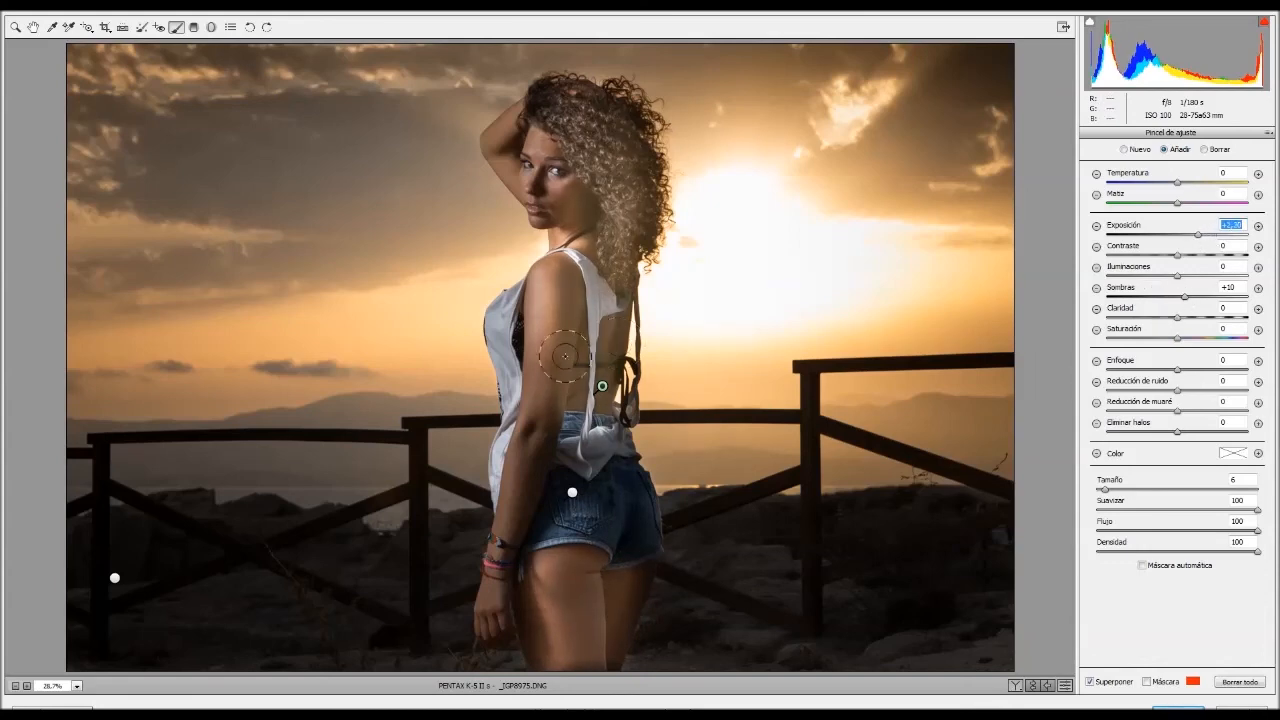
{"action": "key", "text": "Down"}
{"action": "key", "text": "Down"}
{"action": "key", "text": "Down"}
{"action": "key", "text": "Down"}
{"action": "key", "text": "Down"}
{"action": "key", "text": "Down"}
{"action": "key", "text": "Down"}
{"action": "key", "text": "Down"}
{"action": "key", "text": "Down"}
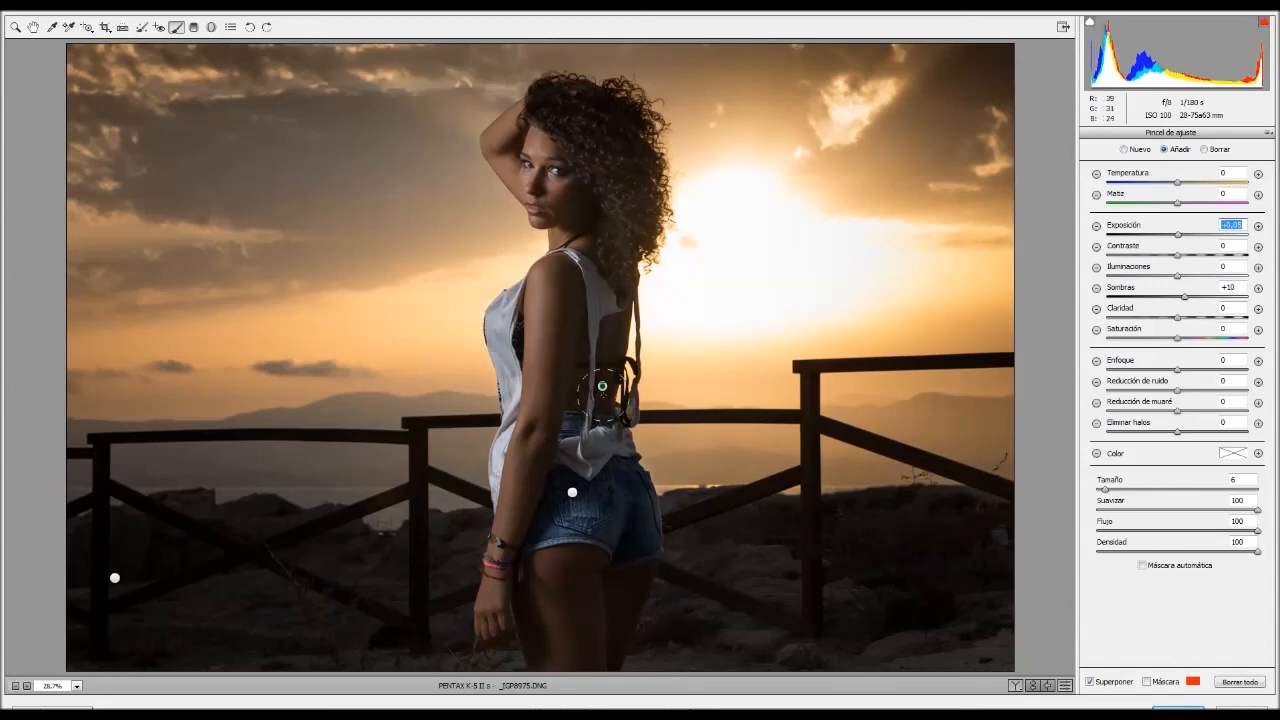
Step: Raise the shadows of the brush adjustment on the model's back to +20
{"action": "left_click_drag", "start_coordinate": [1241, 287], "coordinate": [1212, 309]}
{"action": "key", "text": "Up"}
{"action": "key", "text": "Up"}
{"action": "key", "text": "Up"}
{"action": "key", "text": "Up"}
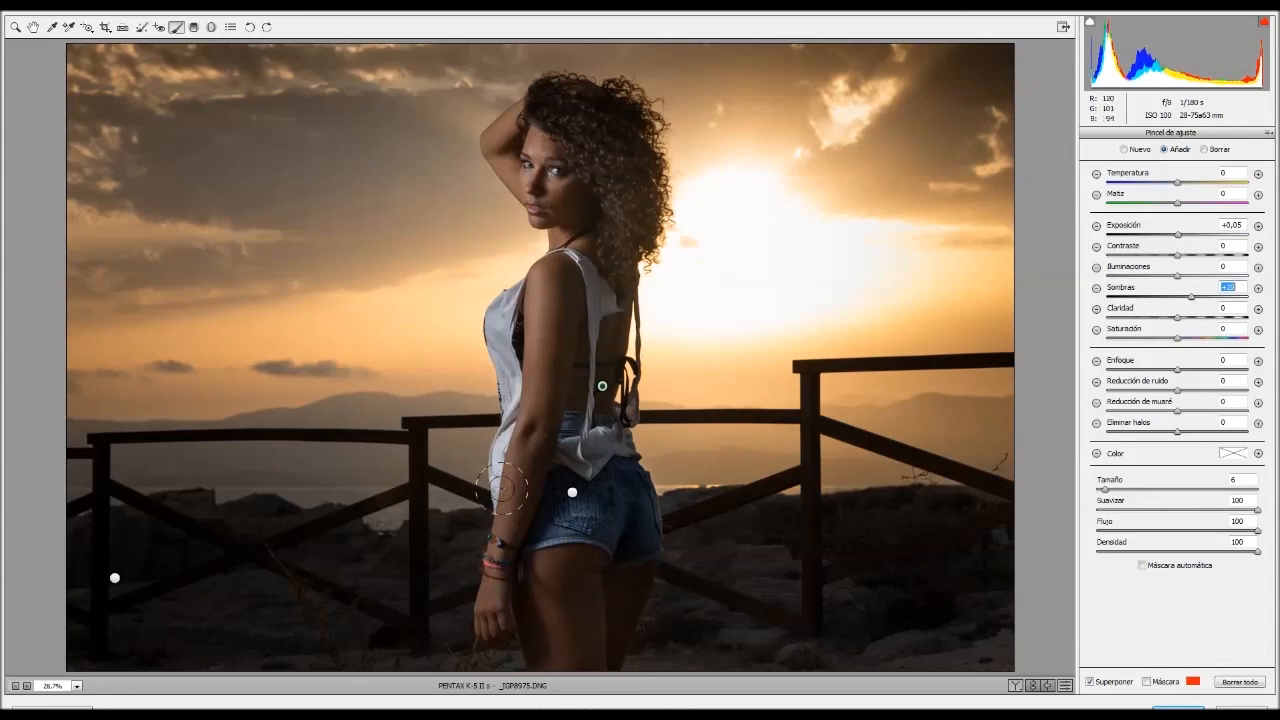
{"action": "mouse_move", "coordinate": [602, 388]}
{"action": "left_mouse_down"}
{"action": "mouse_move", "coordinate": [586, 422]}
{"action": "mouse_move", "coordinate": [604, 389]}
{"action": "left_mouse_up"}
Step: With the mask overlay and Auto Mask on, extend the brushed area to the outer edges of the thighs using a small brush
{"action": "left_click", "coordinate": [1147, 682]}
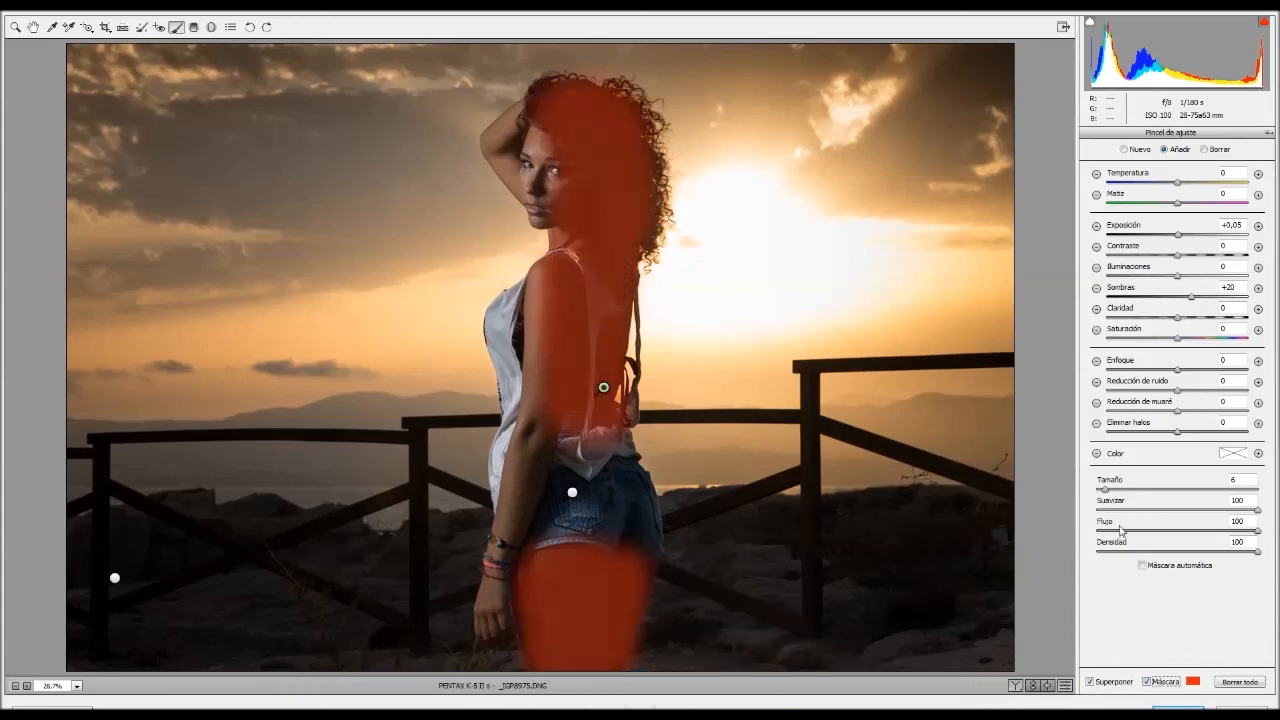
{"action": "left_click", "coordinate": [1142, 566]}
{"action": "left_click_drag", "start_coordinate": [641, 570], "coordinate": [645, 564]}
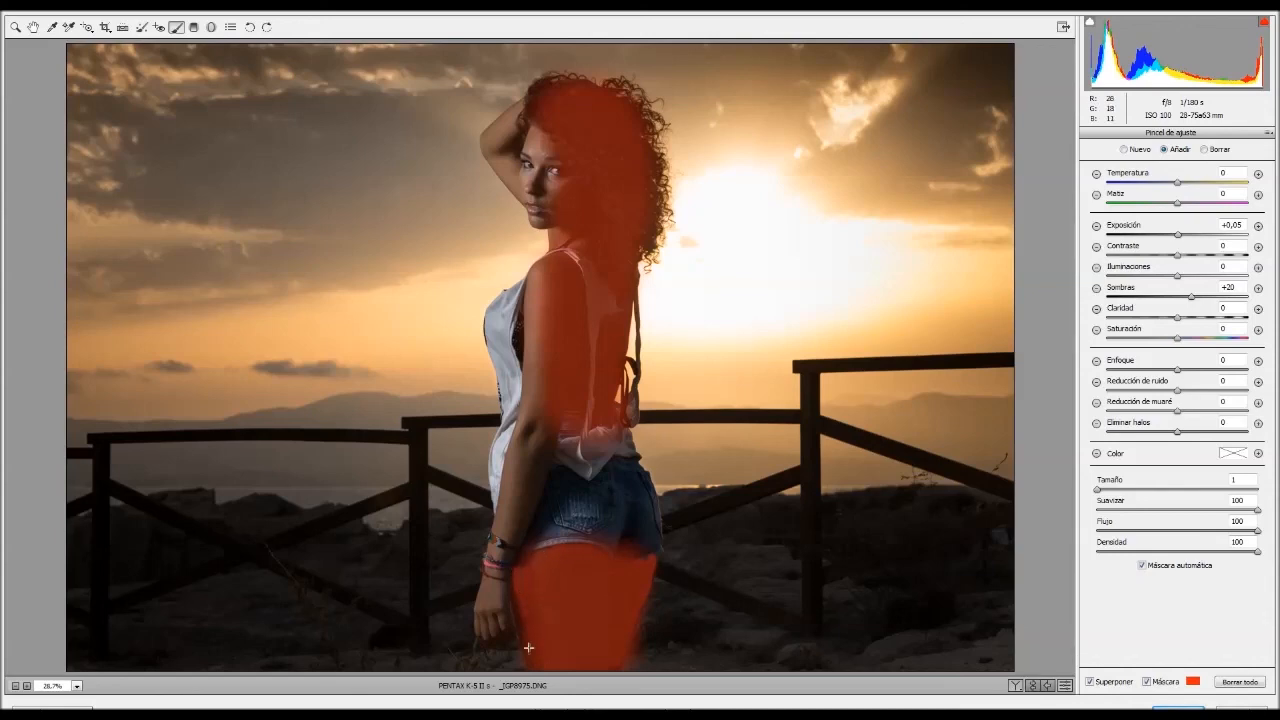
{"action": "key", "text": "bracketright"}
{"action": "key", "text": "bracketright"}
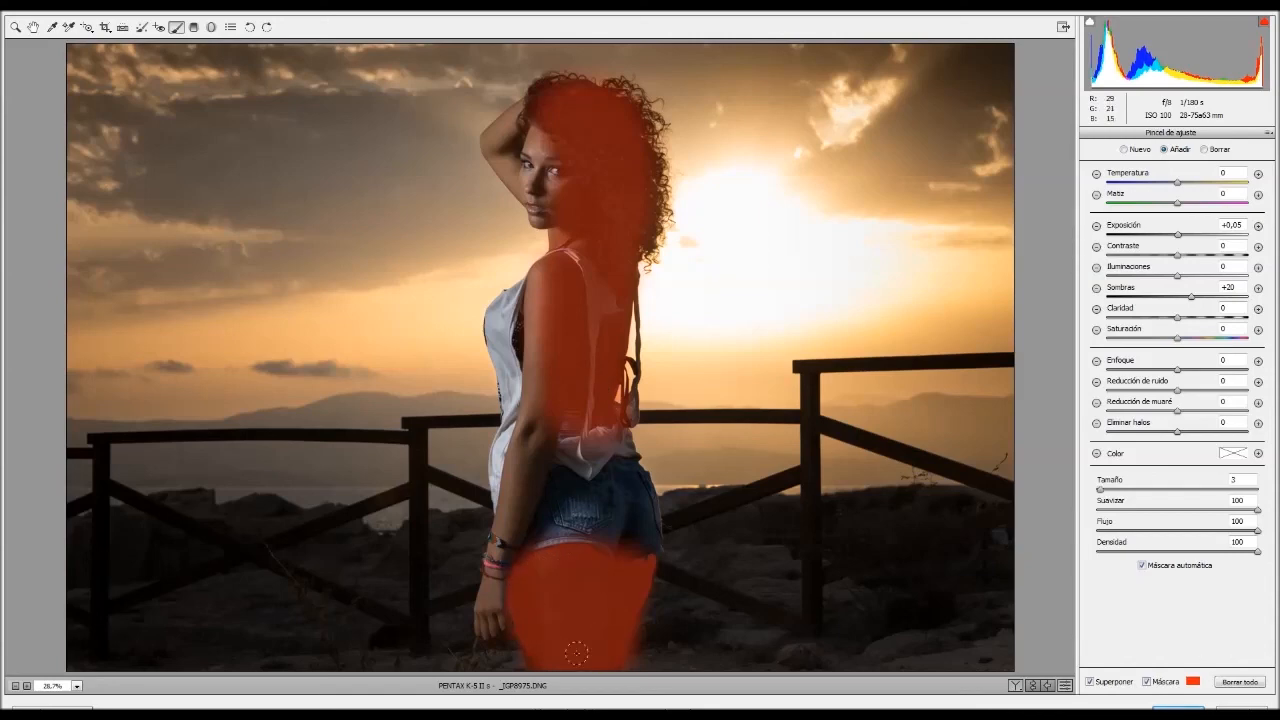
{"action": "left_click_drag", "start_coordinate": [541, 634], "coordinate": [545, 602]}
Step: Try painting the top fence rail beside the model with Auto Mask, and undo the stroke
{"action": "mouse_move", "coordinate": [889, 363]}
{"action": "left_mouse_down"}
{"action": "mouse_move", "coordinate": [1010, 357]}
{"action": "mouse_move", "coordinate": [798, 366]}
{"action": "mouse_move", "coordinate": [835, 365]}
{"action": "left_mouse_up"}
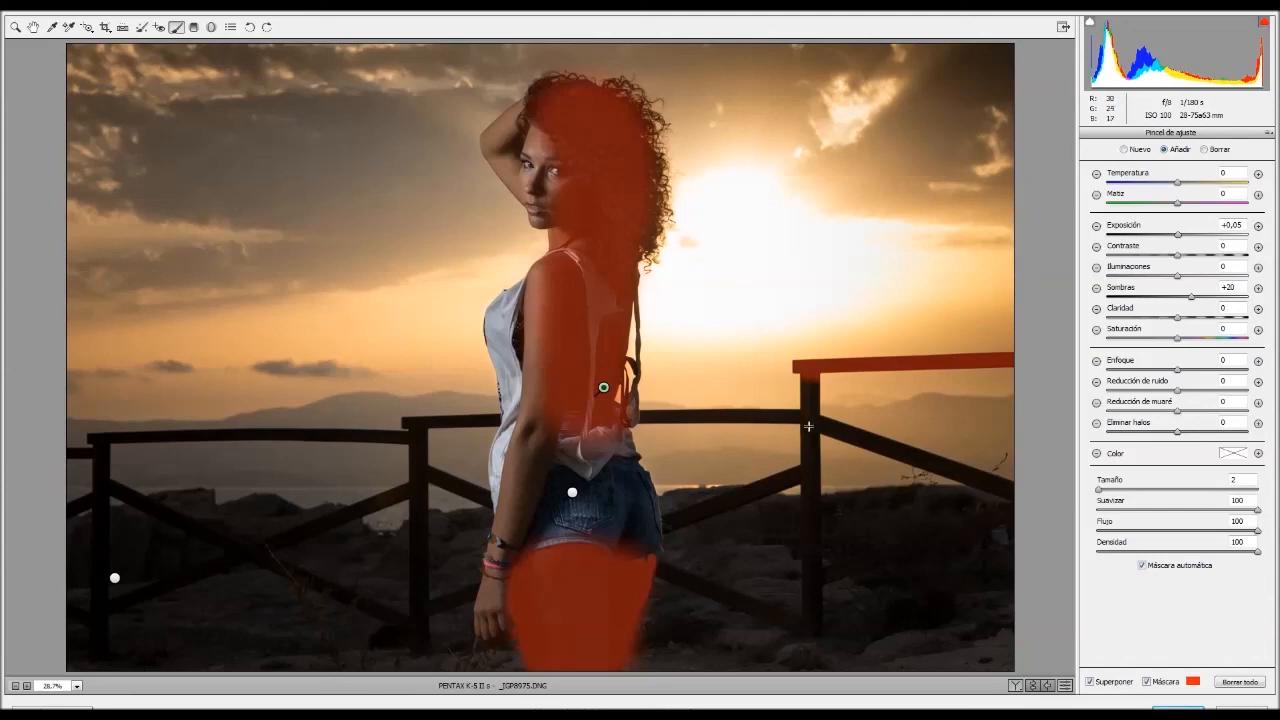
{"action": "key", "text": "ctrl+z"}
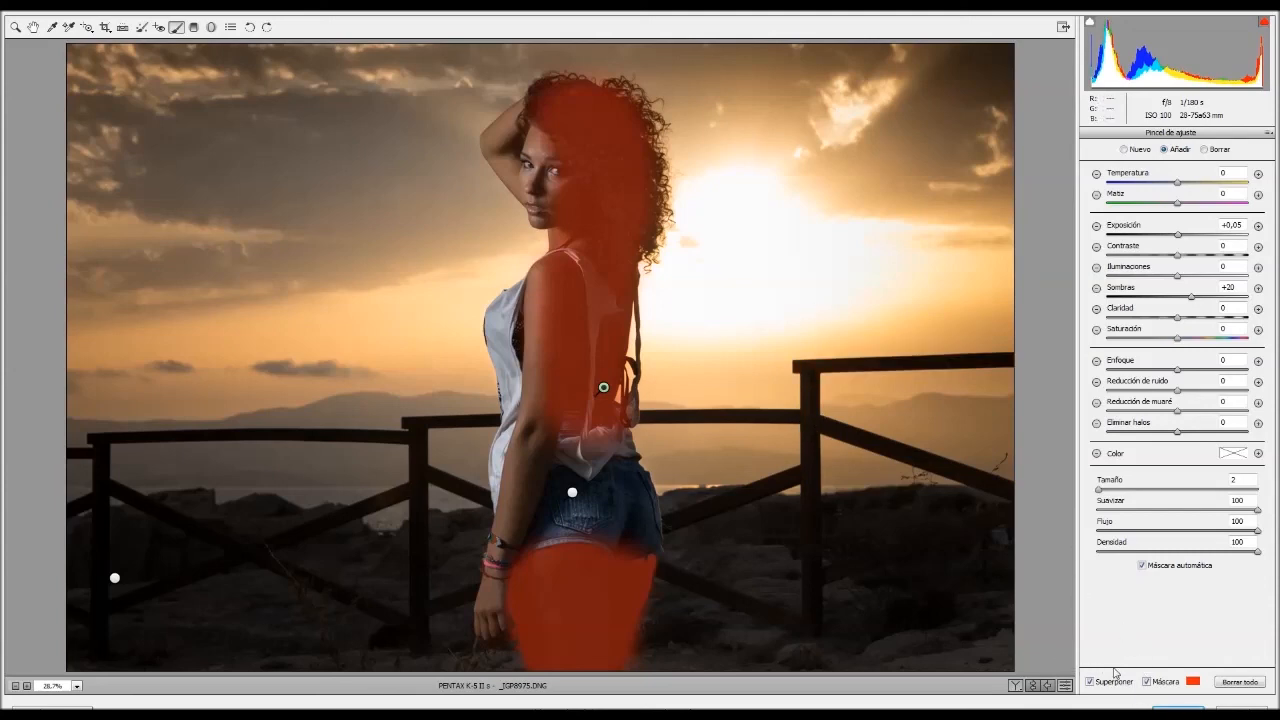
Step: Hide the mask overlay and turn off Auto Mask for the brush
{"action": "left_click", "coordinate": [1147, 681]}
{"action": "left_click", "coordinate": [1142, 565]}
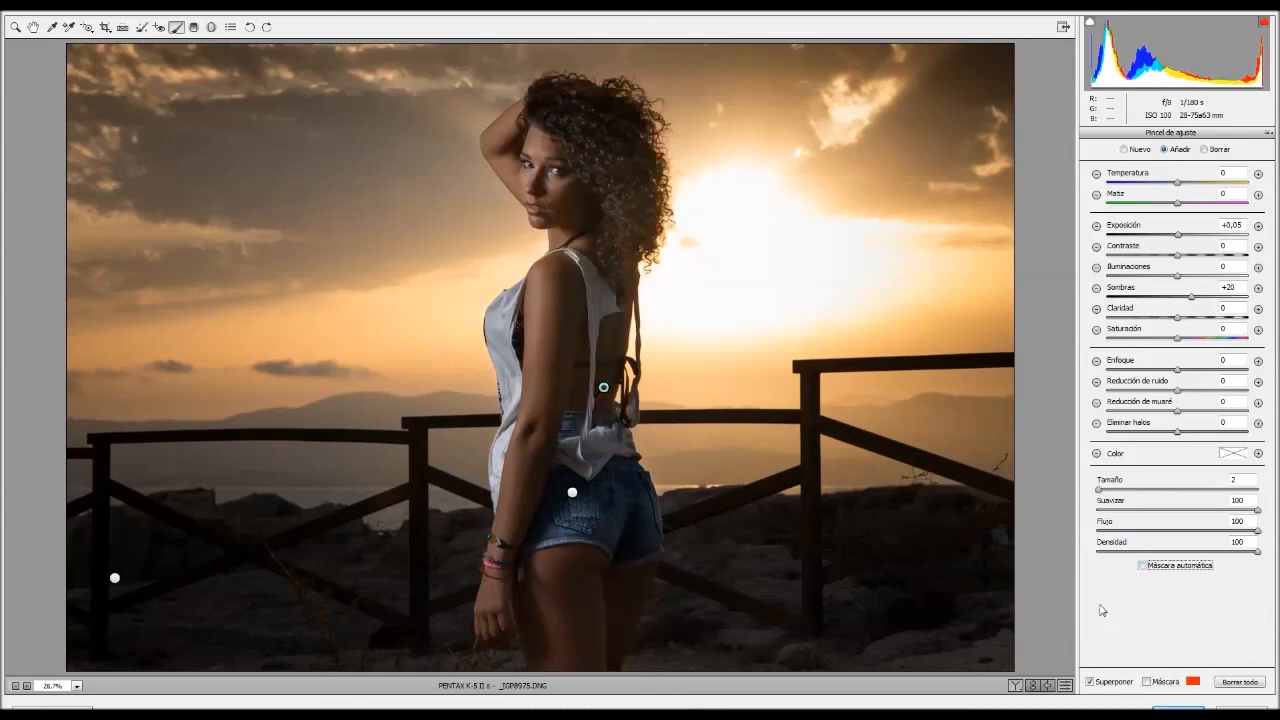
Step: Return to the basic adjustments and slightly raise the whole photo's vibrance (Intensidad)
{"action": "left_click", "coordinate": [21, 29]}
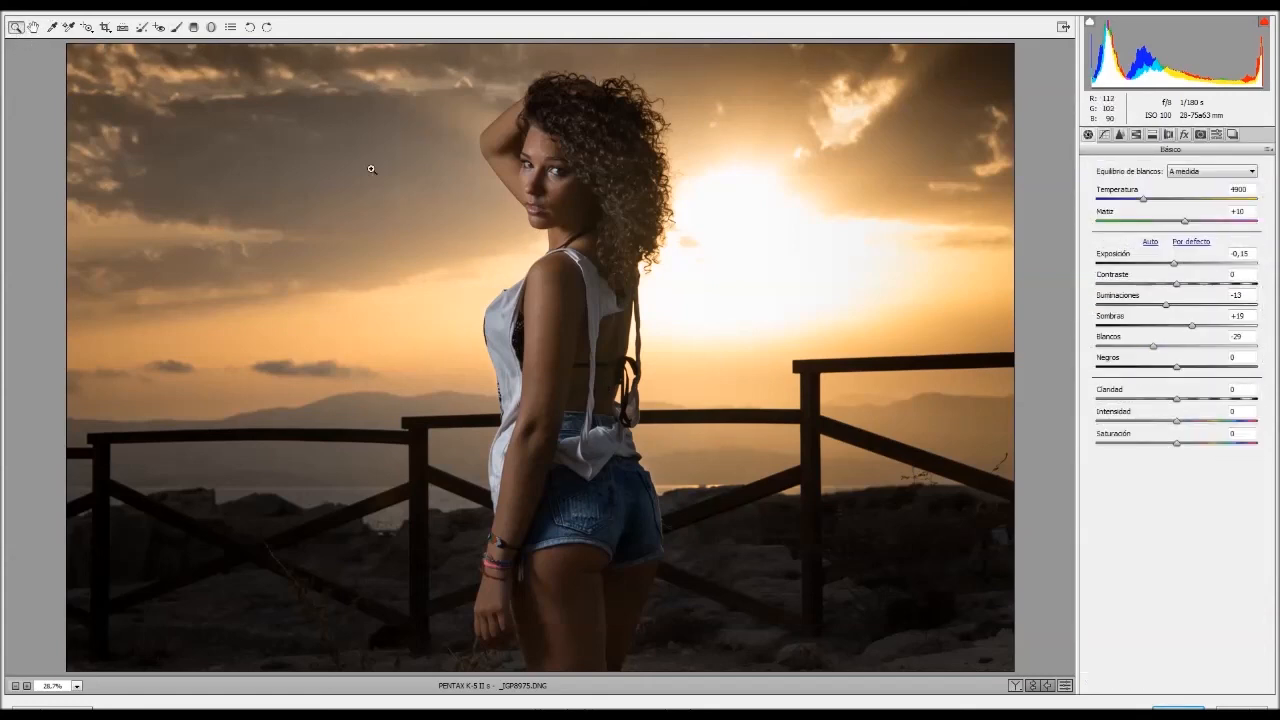
{"action": "left_click", "coordinate": [176, 27]}
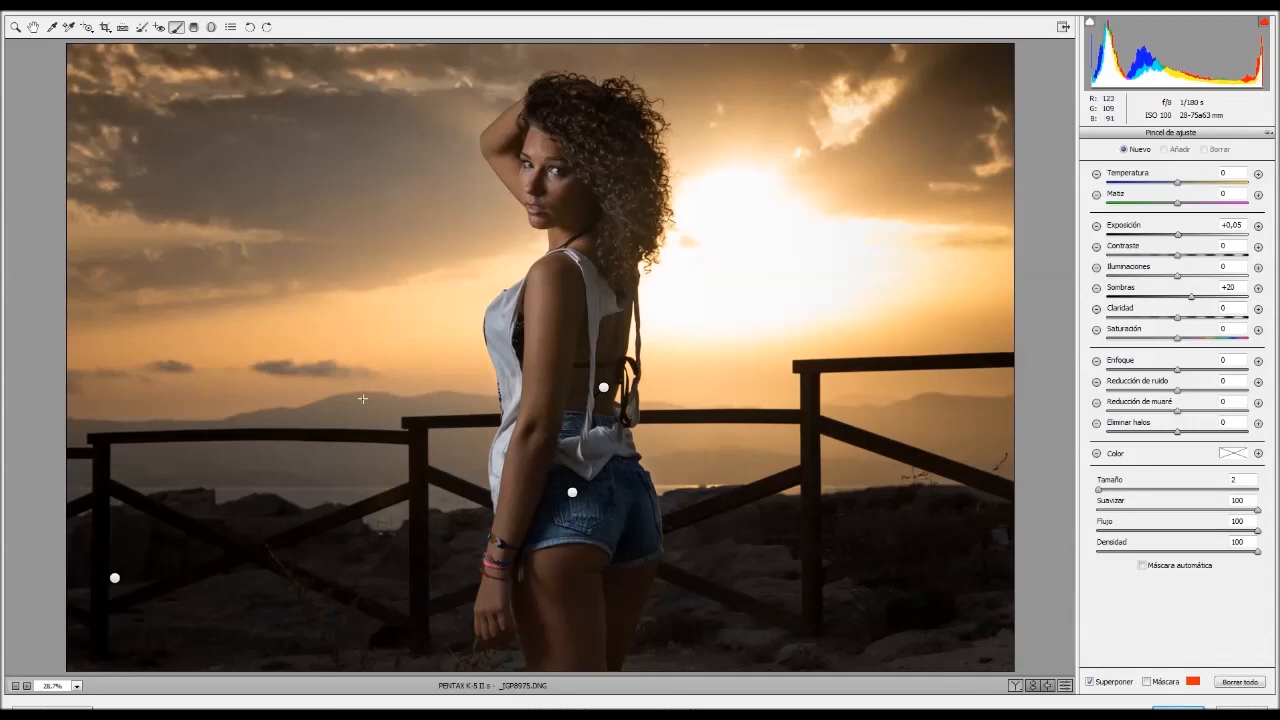
{"action": "left_click", "coordinate": [16, 27]}
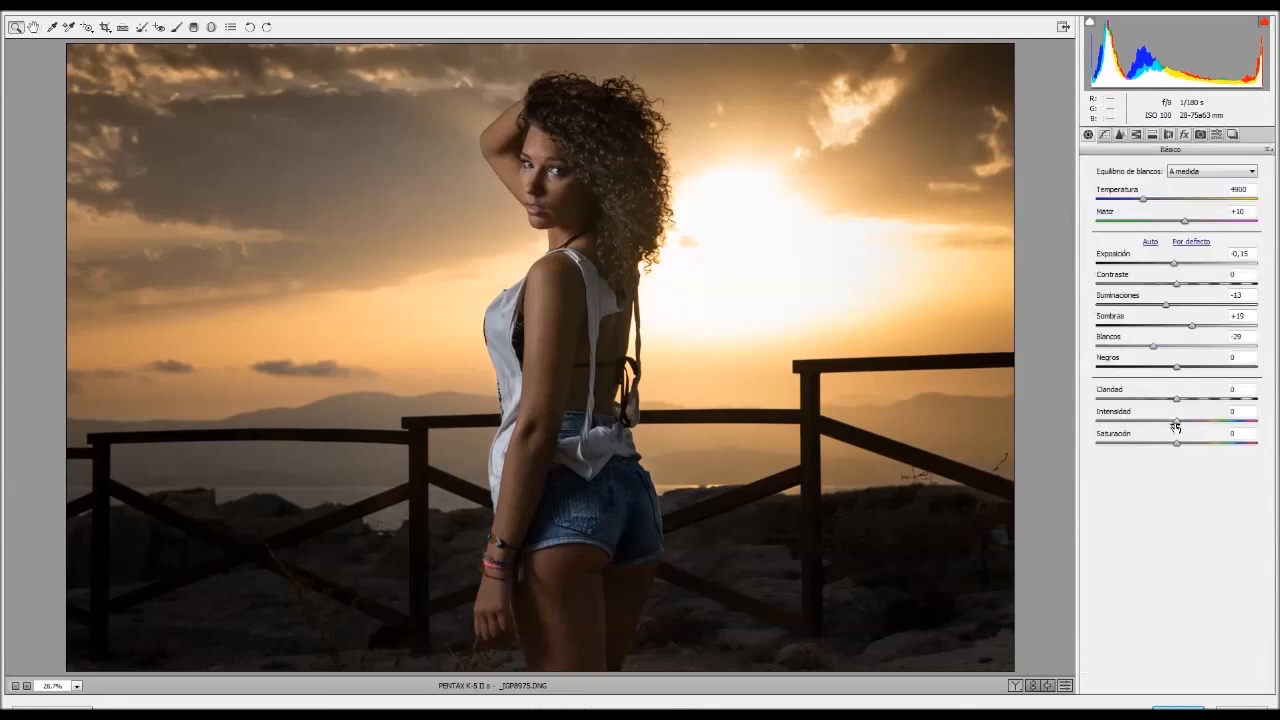
{"action": "left_click_drag", "start_coordinate": [1176, 423], "coordinate": [1187, 425]}
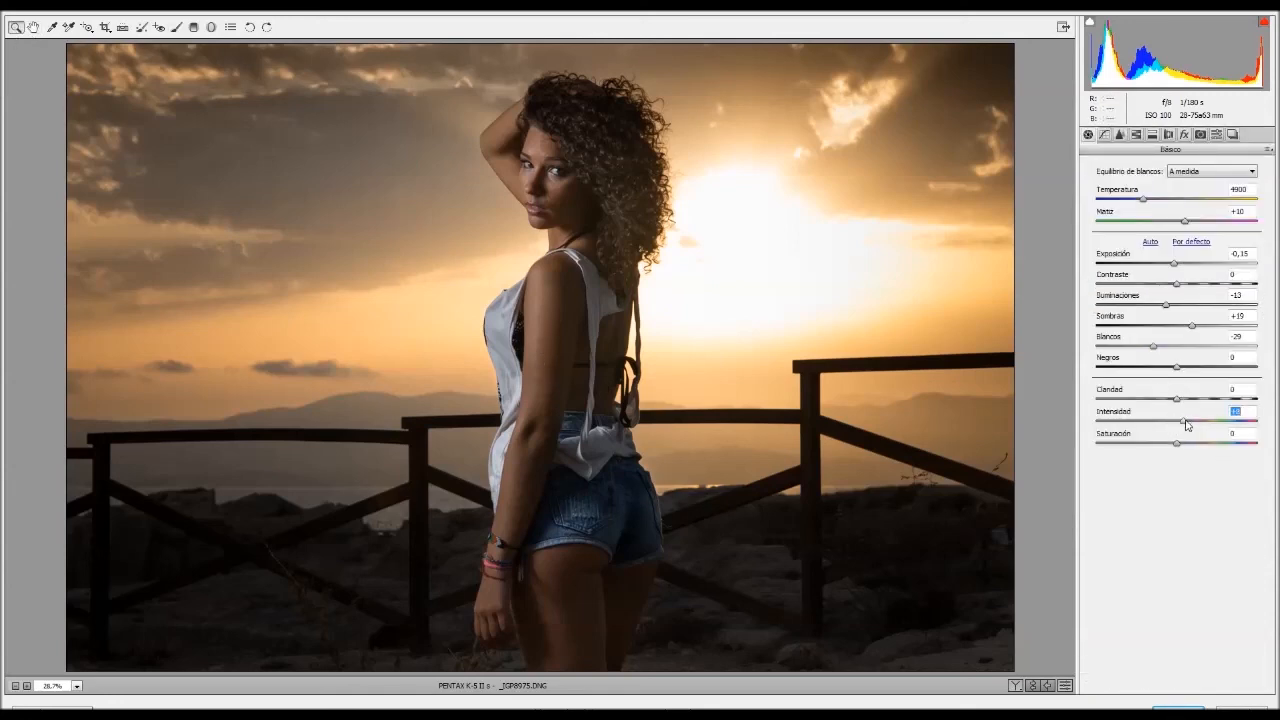